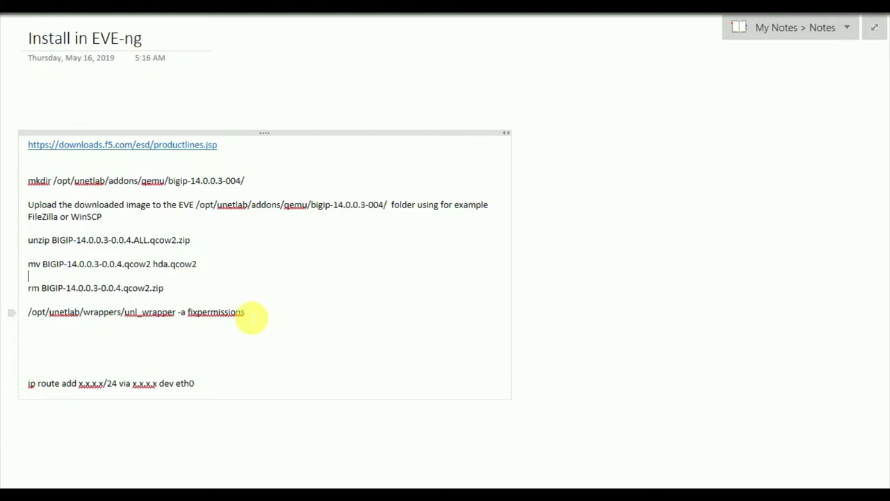
- Bring up the EVE VM console and log in as root
left_click(304, 496)
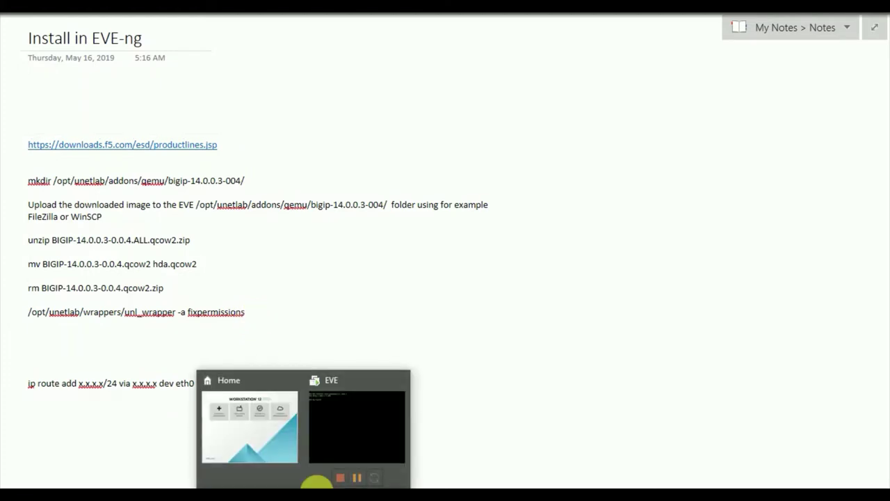
left_click(352, 428)
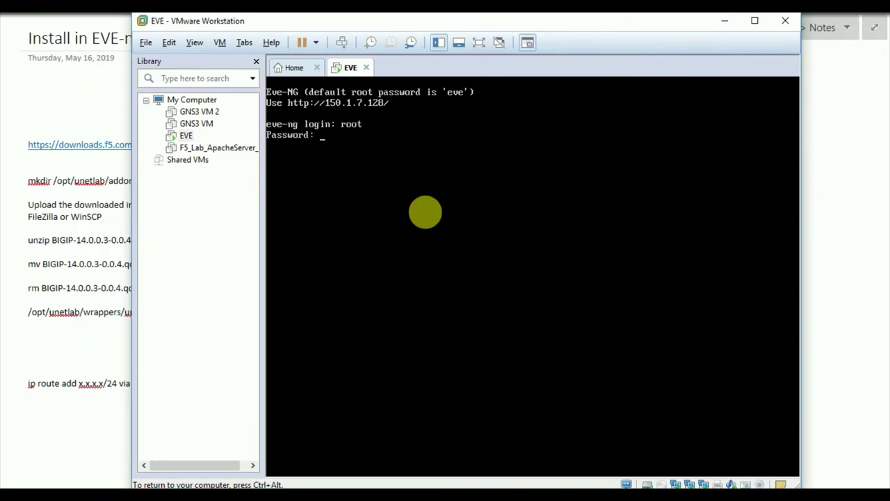
type("eve")
key("Return")
key("Return")
key("Return")
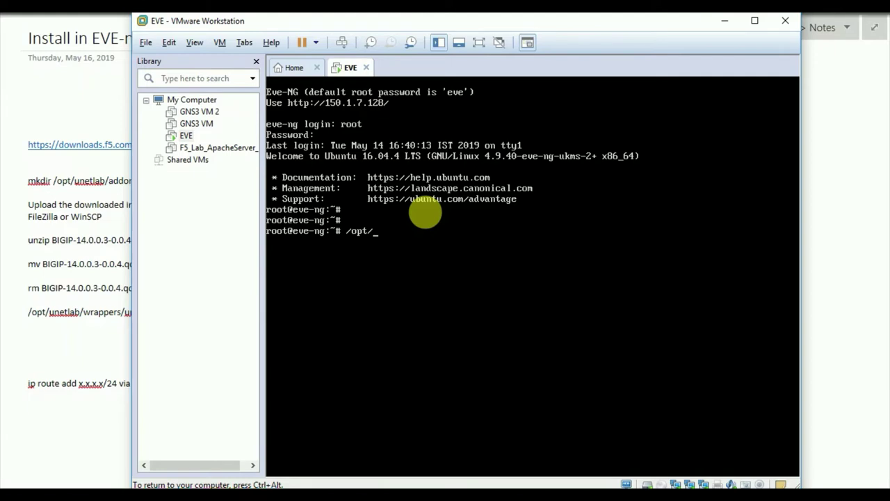
- Run /opt/unetlab/wrappers/unl_wrapper -a fixpermissions on EVE, then return to the OneNote notes
type("/opt/un")
key("Tab")
type("w")
key("Tab")
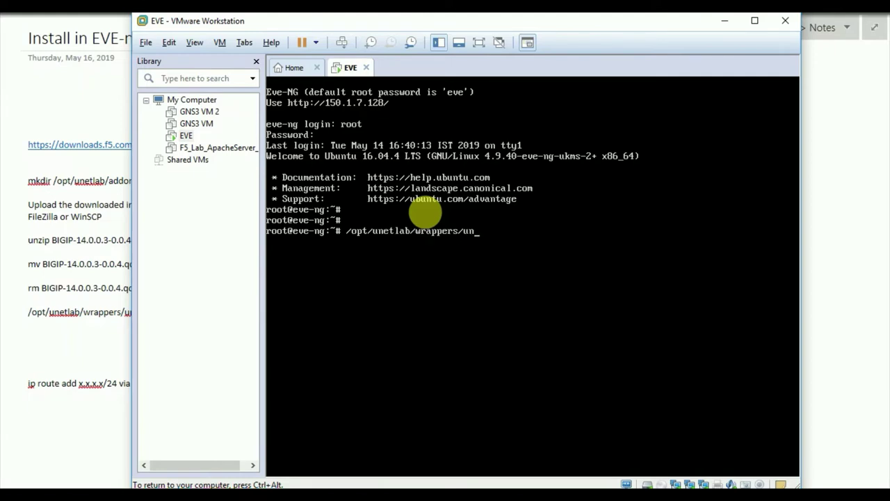
type("un")
key("Tab")
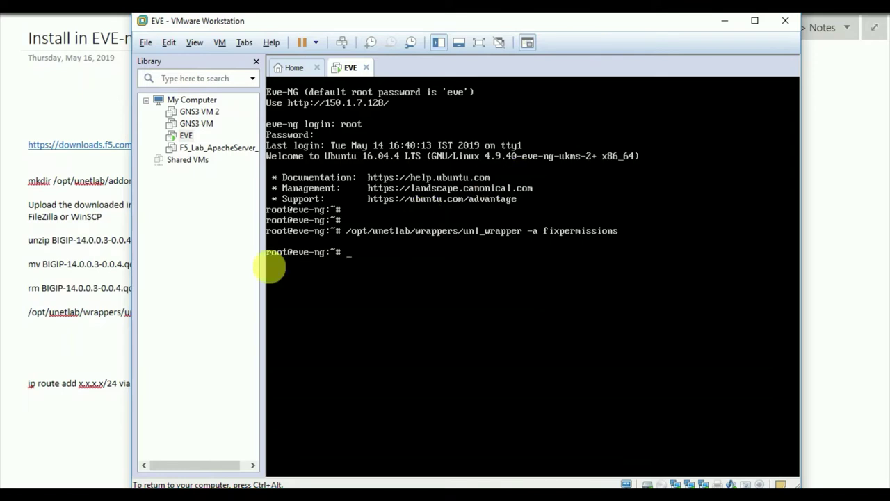
left_click(82, 264)
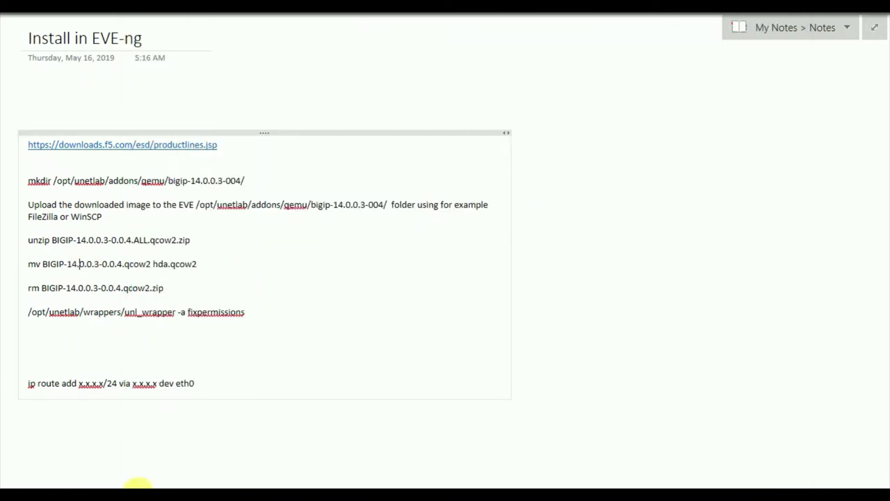
- Add a BIGIP node from the F5 BIG-IP LTM VE template with image bigip-14.1.0.3-0.0.6
left_click(114, 486)
left_click(77, 17)
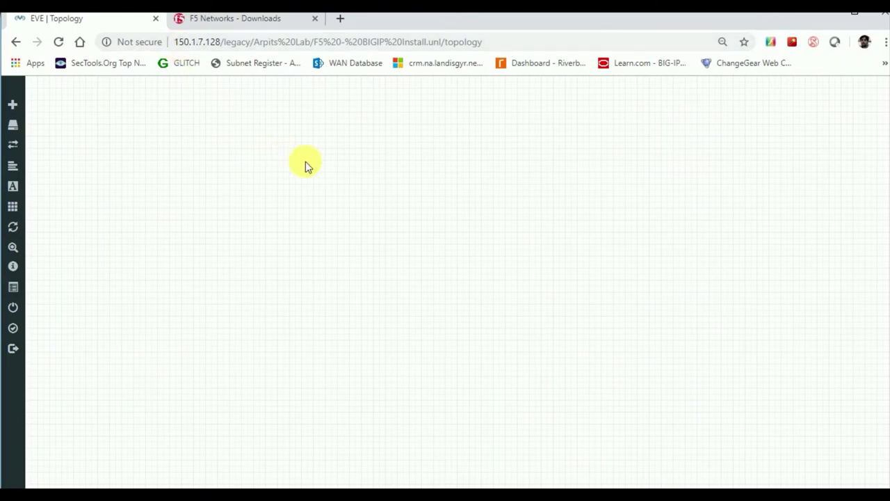
right_click(383, 178)
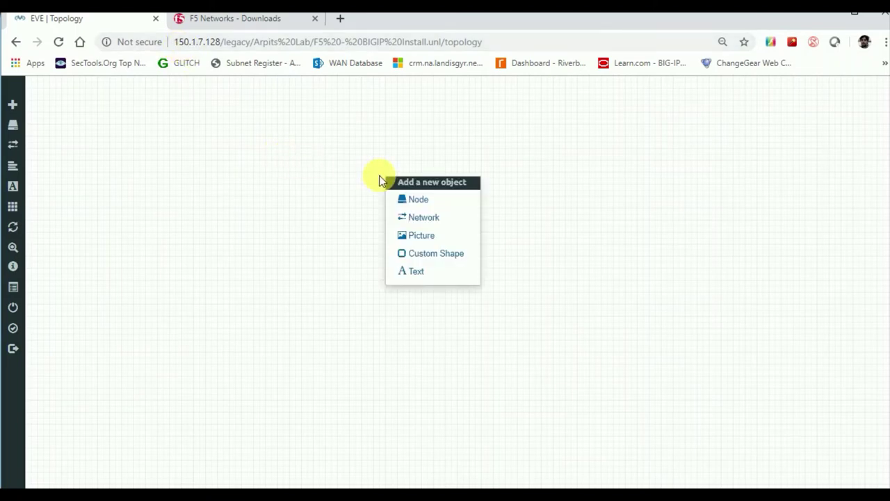
left_click(411, 200)
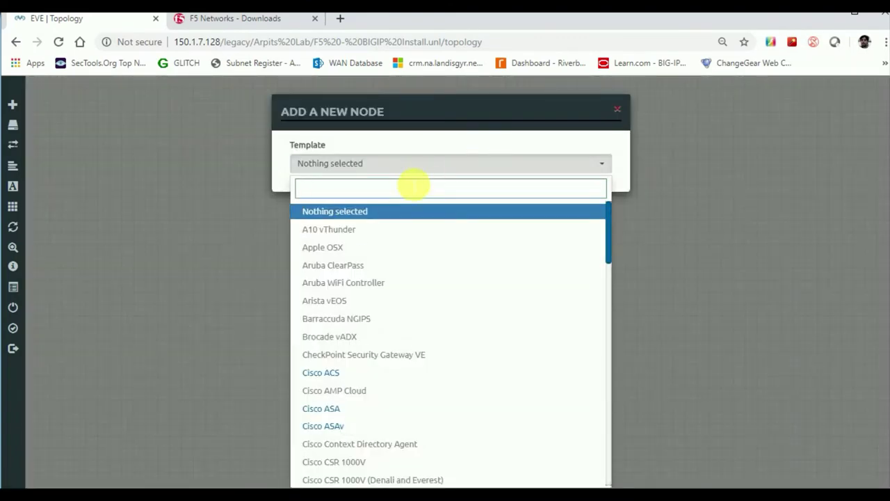
type("f5")
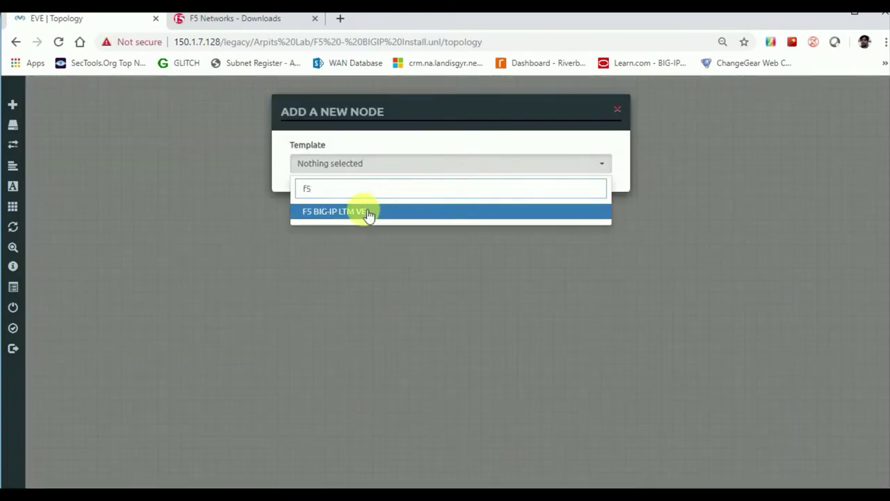
left_click(368, 211)
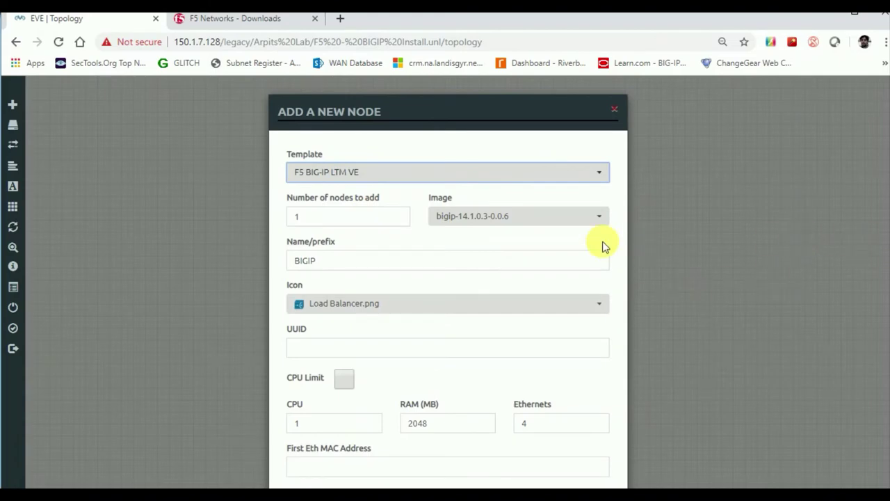
left_click(521, 218)
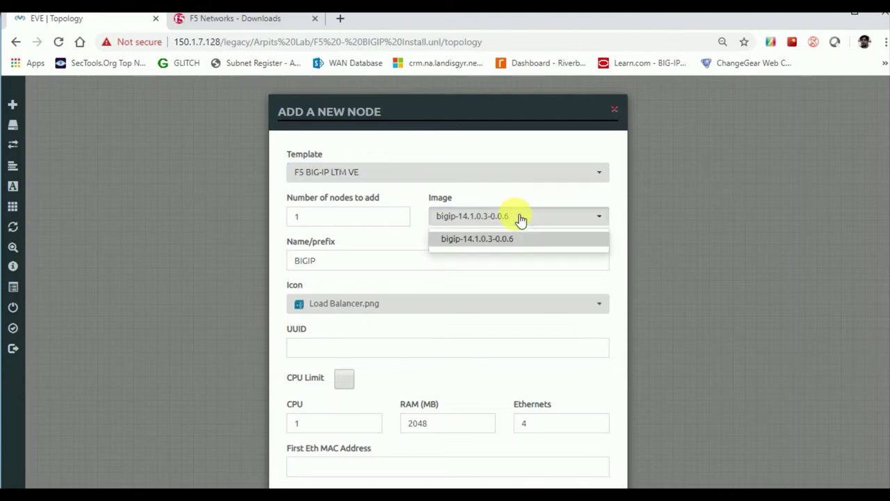
left_click(521, 219)
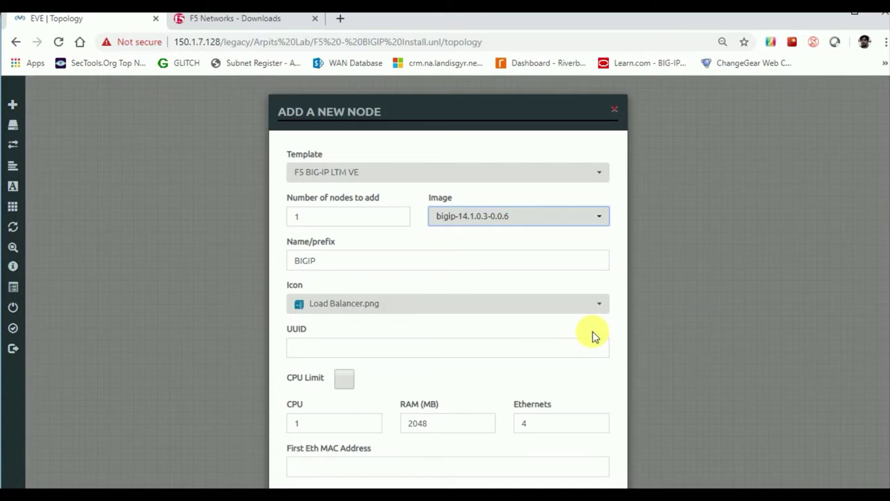
scroll(883, 313, "down", 3)
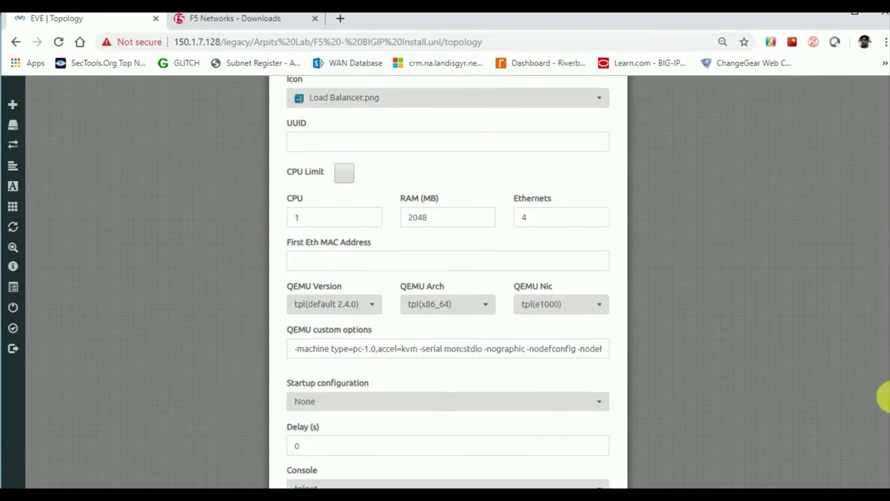
scroll(882, 403, "down", 2)
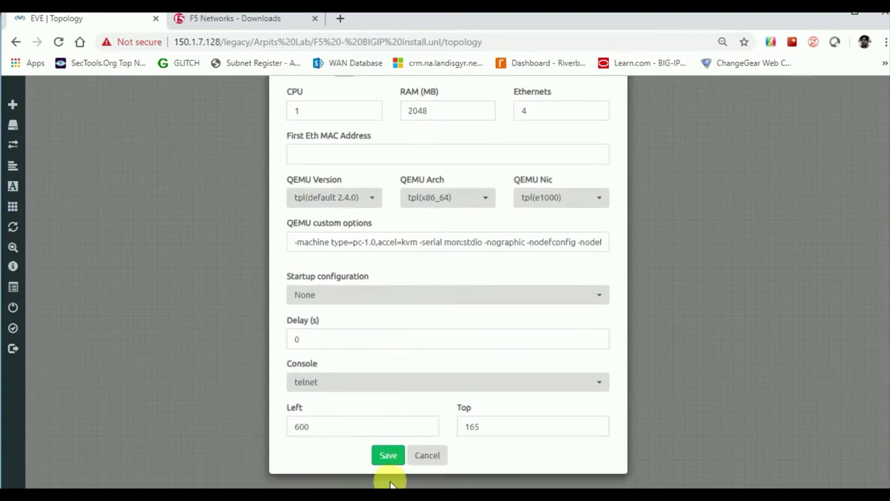
left_click(396, 455)
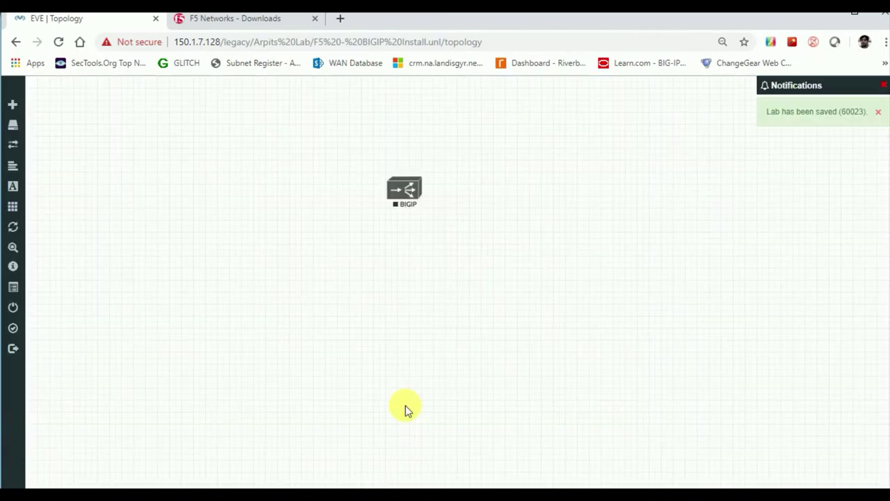
- Add a Management(Cloud0) network named Net and place it beside the BIGIP node
right_click(529, 186)
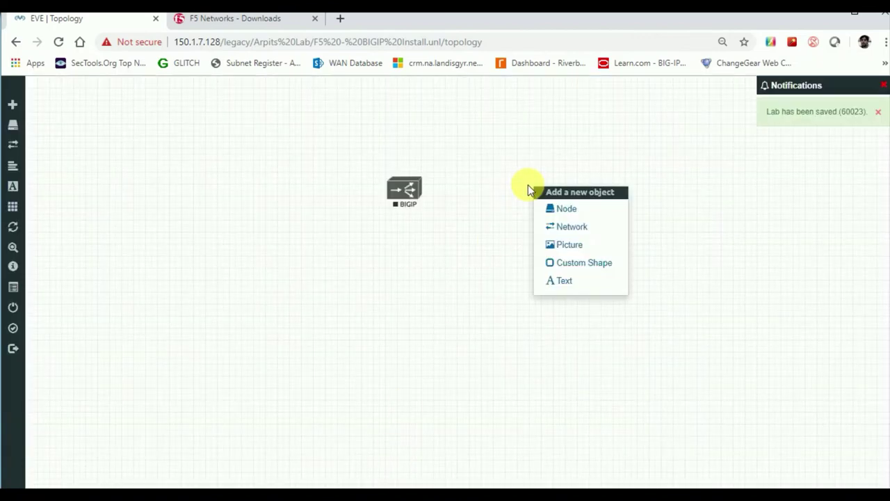
left_click(567, 228)
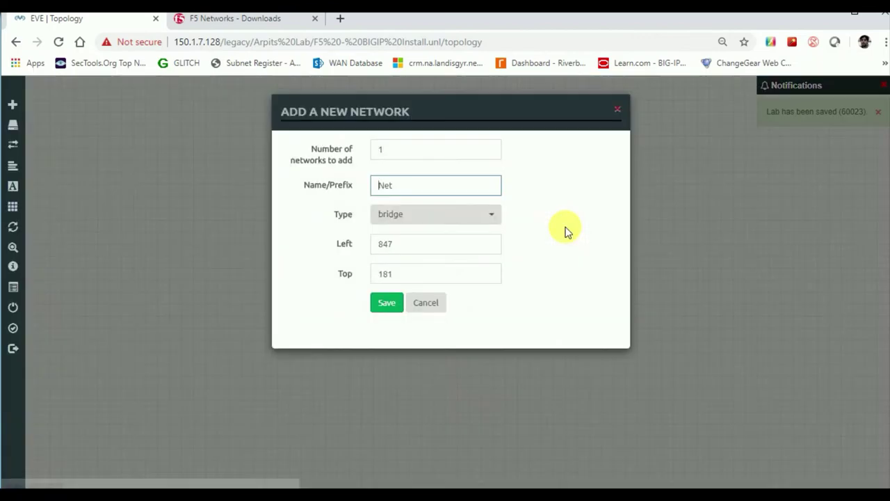
left_click(458, 217)
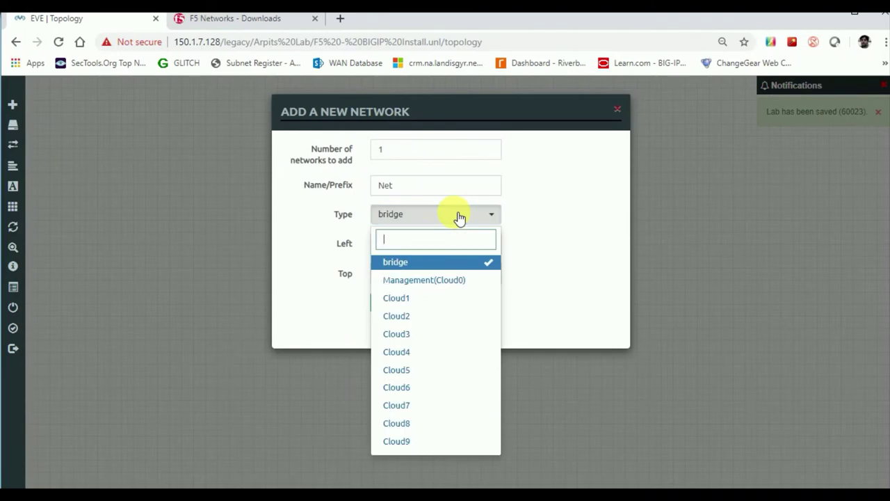
left_click(433, 281)
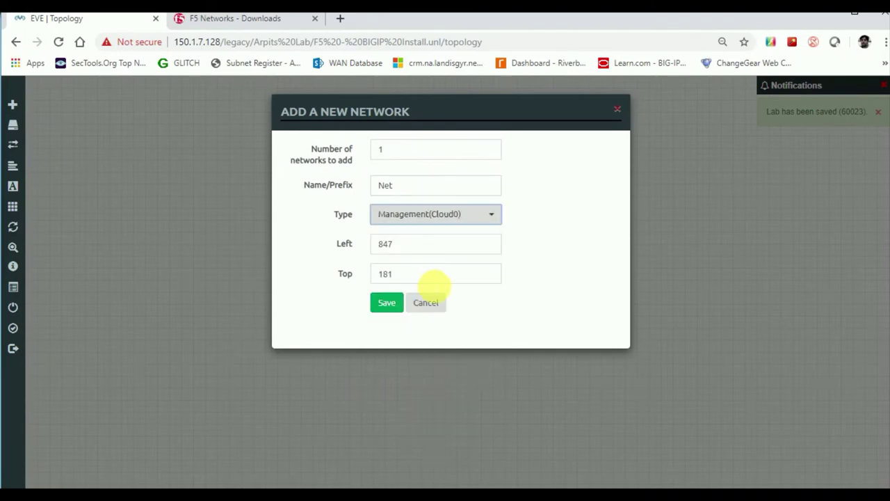
left_click(388, 303)
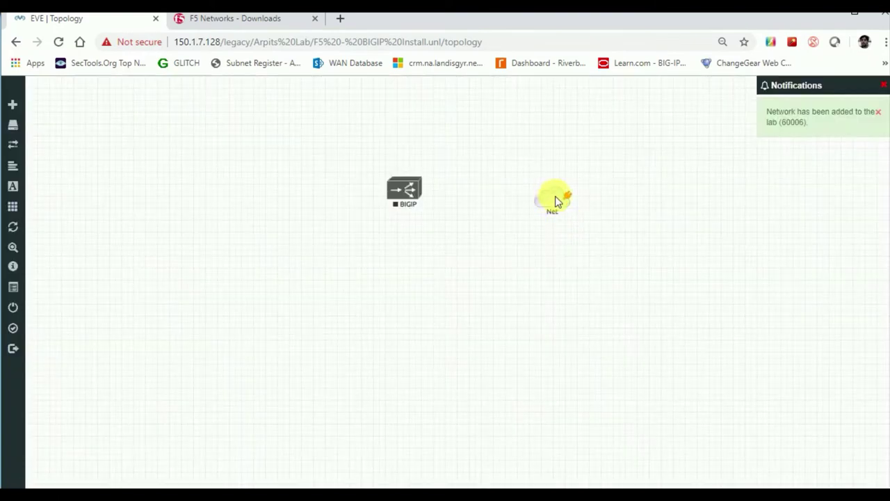
left_click_drag(556, 201, 548, 178)
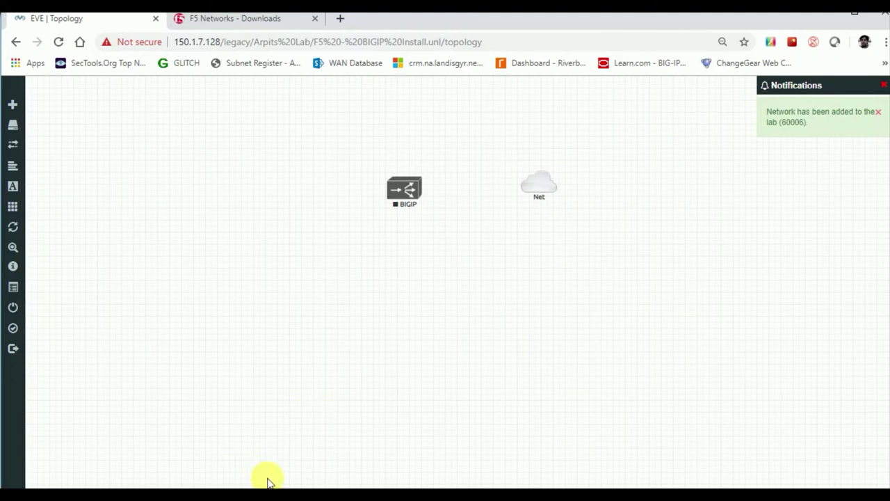
left_click(299, 488)
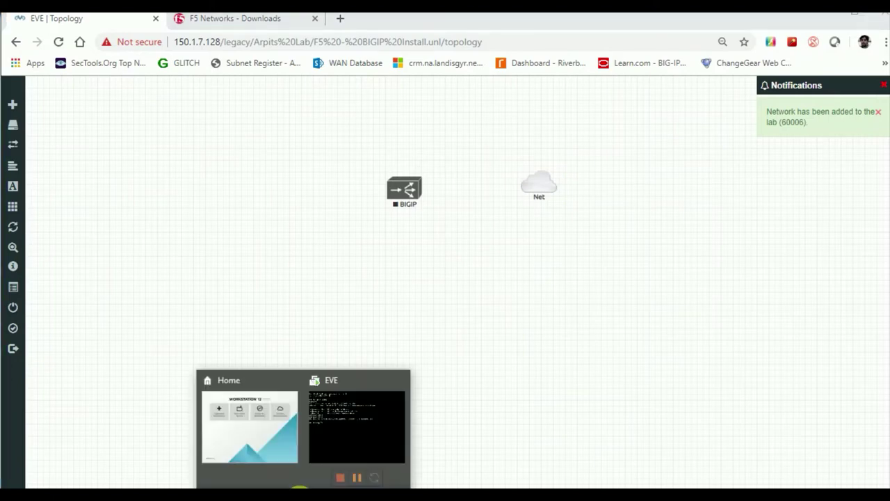
- In VMware Workstation, look at the EVE VM settings and VMnet1 in the Virtual Network Editor
left_click(256, 436)
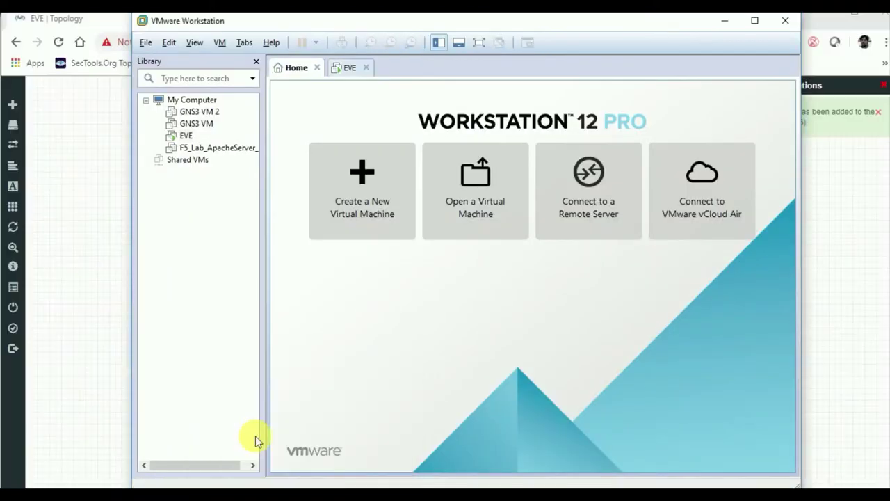
right_click(182, 137)
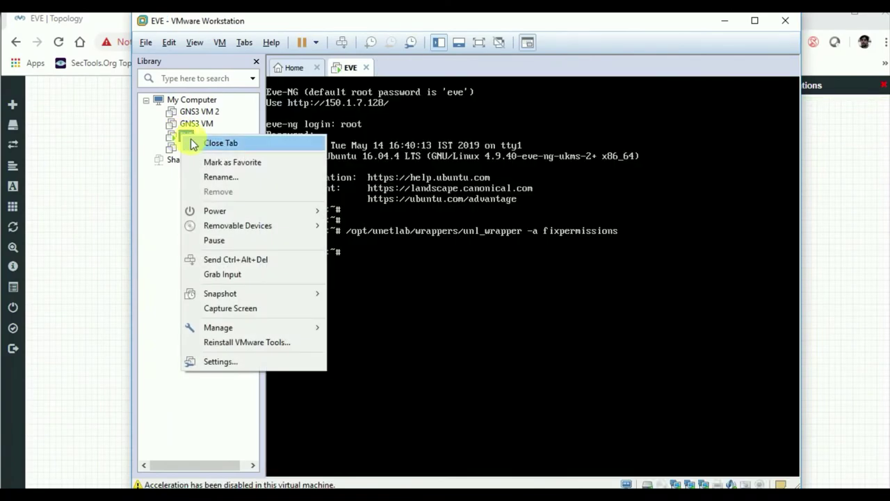
left_click(218, 362)
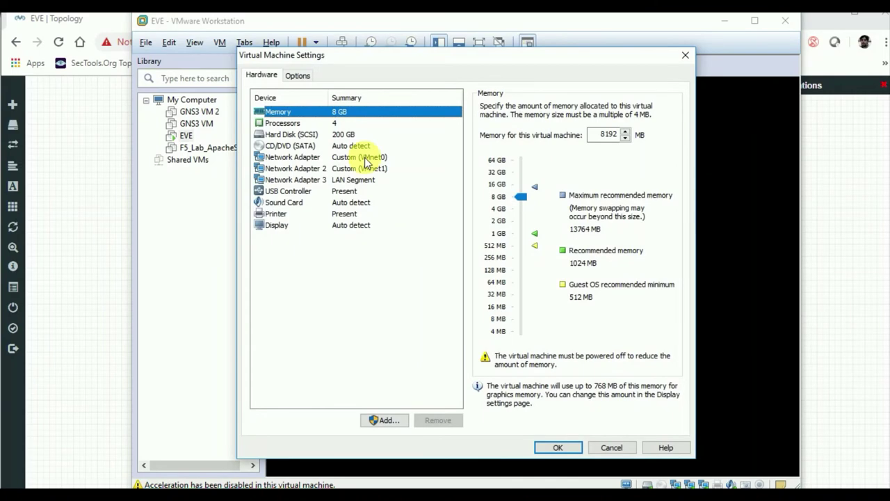
left_click(612, 446)
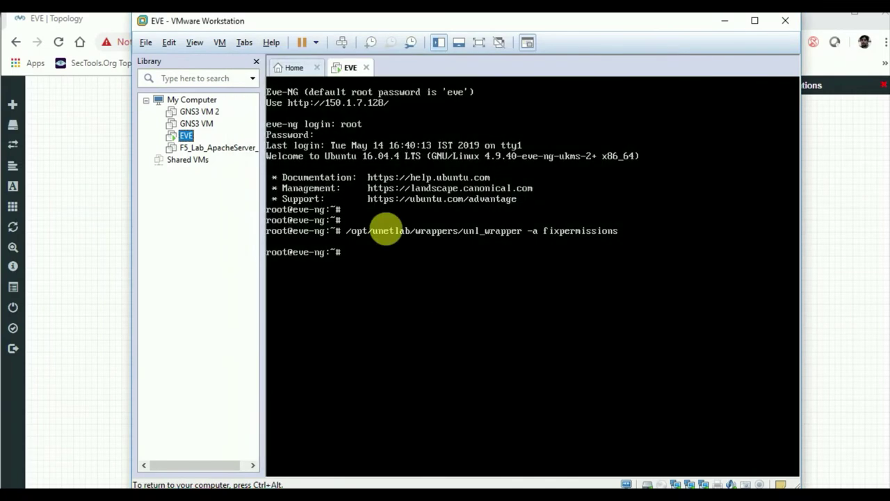
left_click(172, 43)
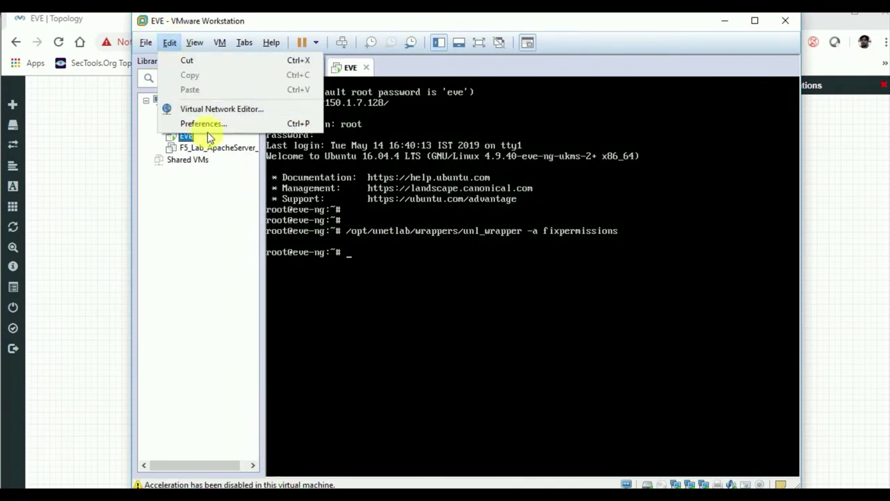
left_click(209, 110)
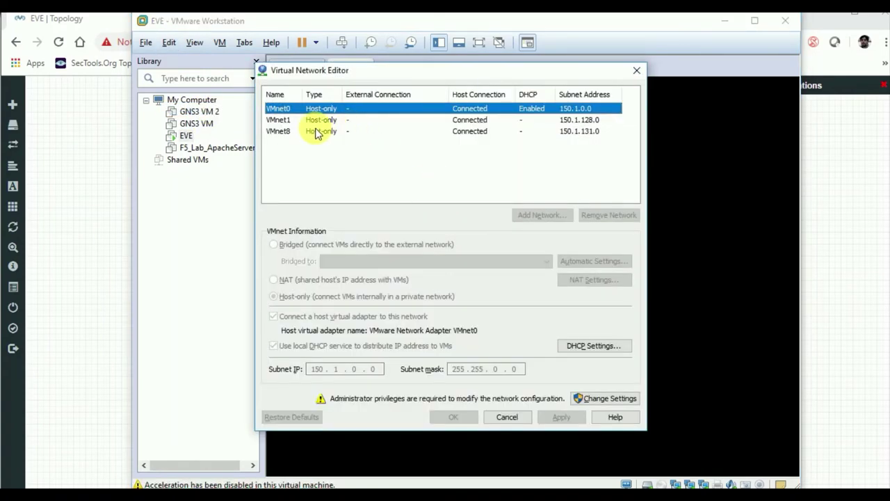
left_click(314, 119)
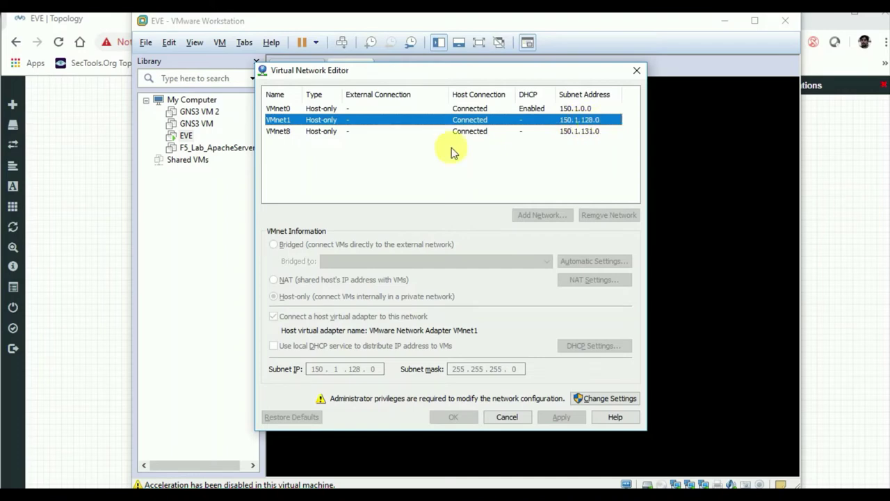
left_click(509, 416)
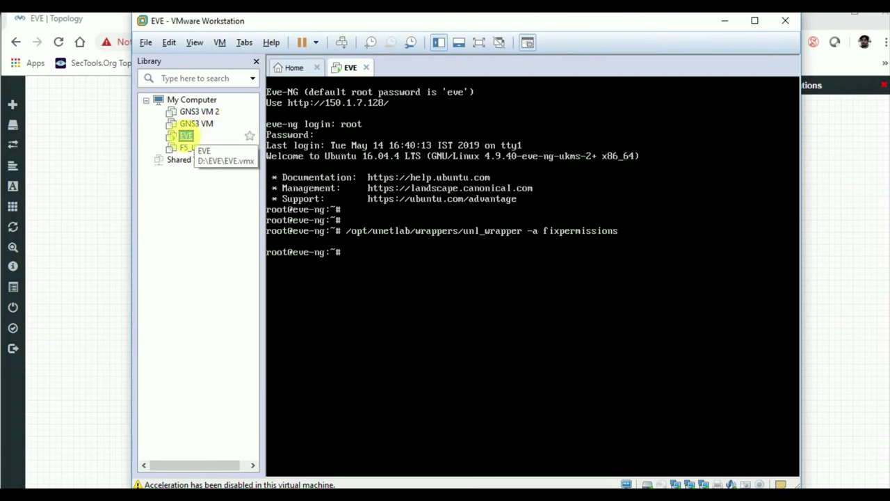
- Confirm the EVE VM's Network Adapter 2 is on host-only VMnet1
right_click(186, 135)
left_click(218, 363)
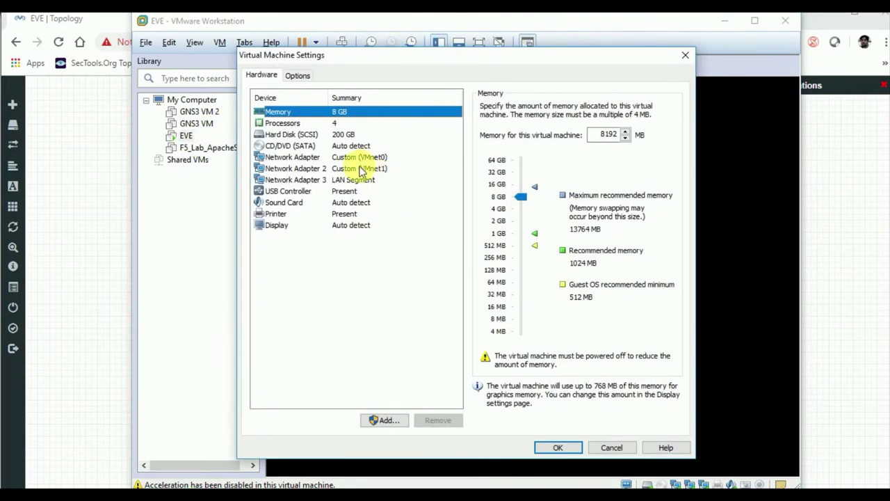
left_click(361, 171)
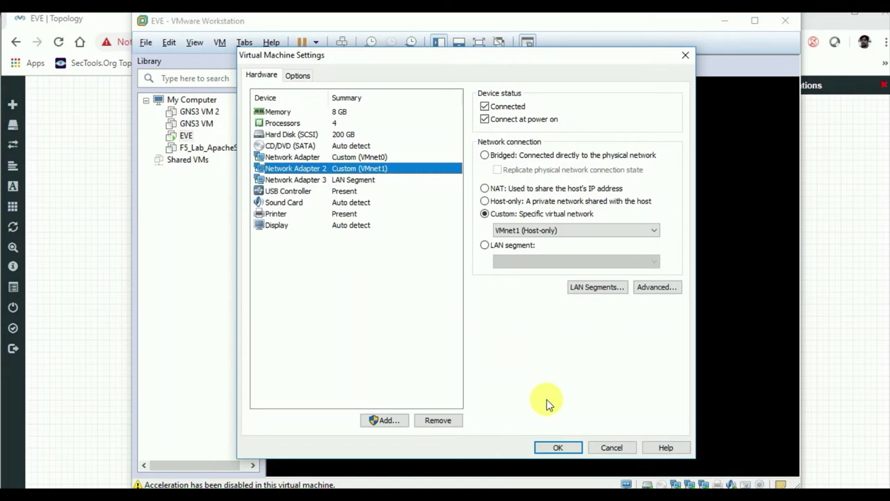
left_click(612, 447)
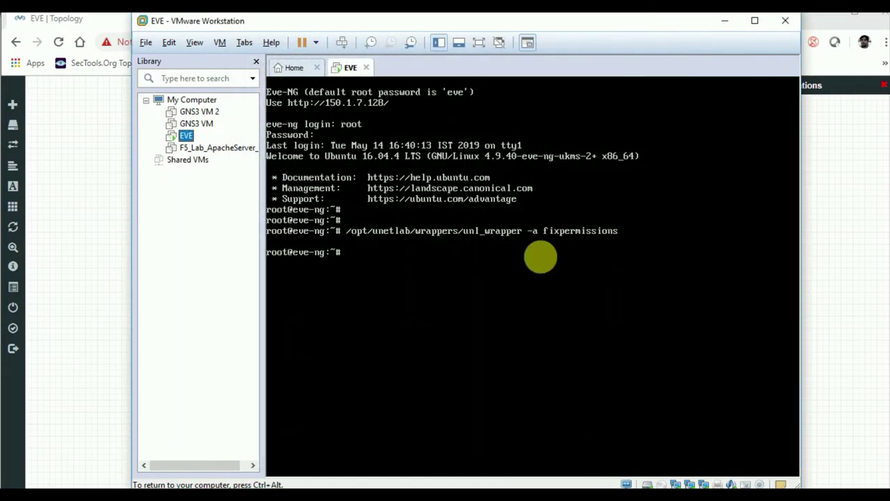
- Minimise VMware and open the Net cloud's Edit Network type list
left_click(728, 23)
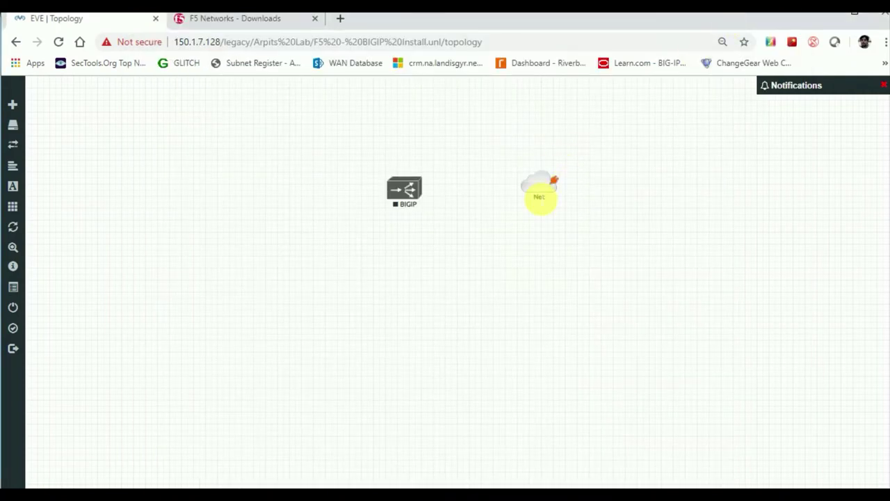
right_click(541, 186)
left_click(570, 207)
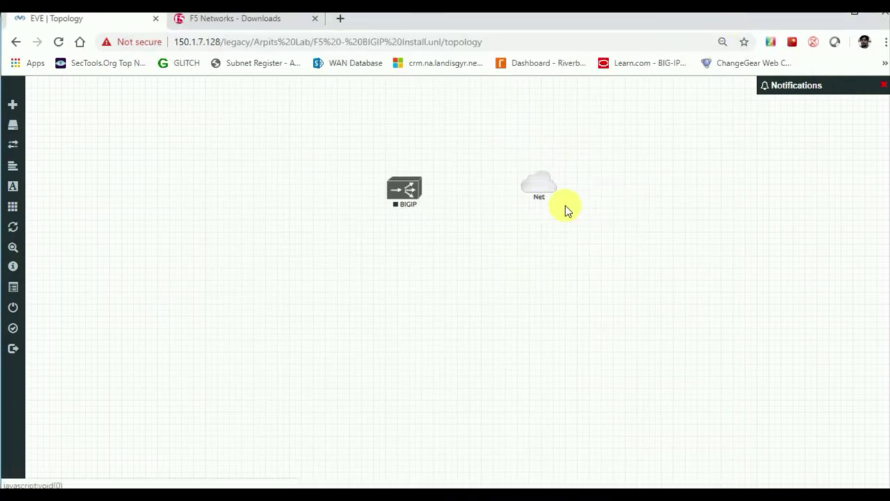
left_click(473, 214)
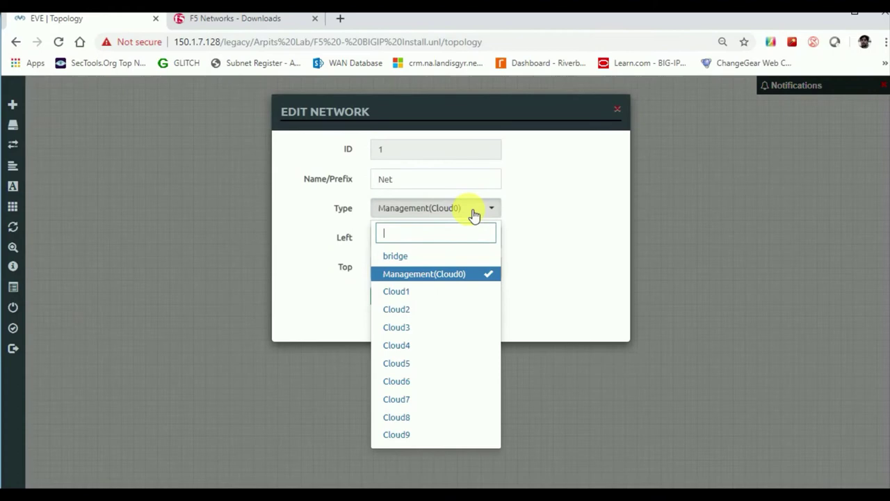
- Change Net to Cloud1, link it to BIGIP's E1.1 interface, and start BIGIP
left_click(433, 292)
left_click(400, 299)
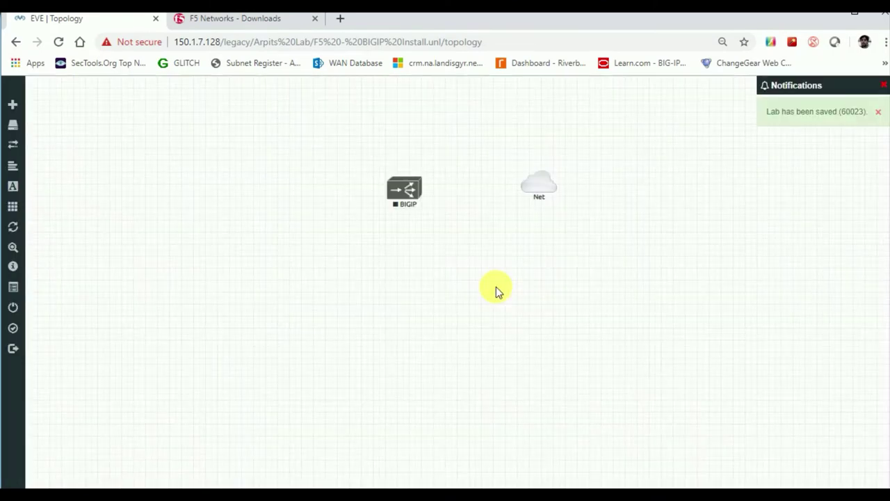
mouse_move(536, 188)
left_click_drag(553, 182, 416, 193)
left_click(477, 340)
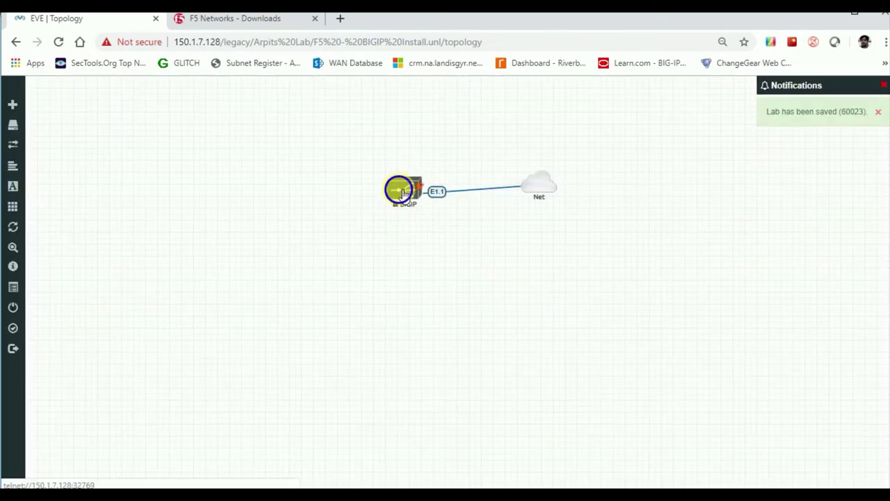
right_click(402, 190)
left_click(434, 214)
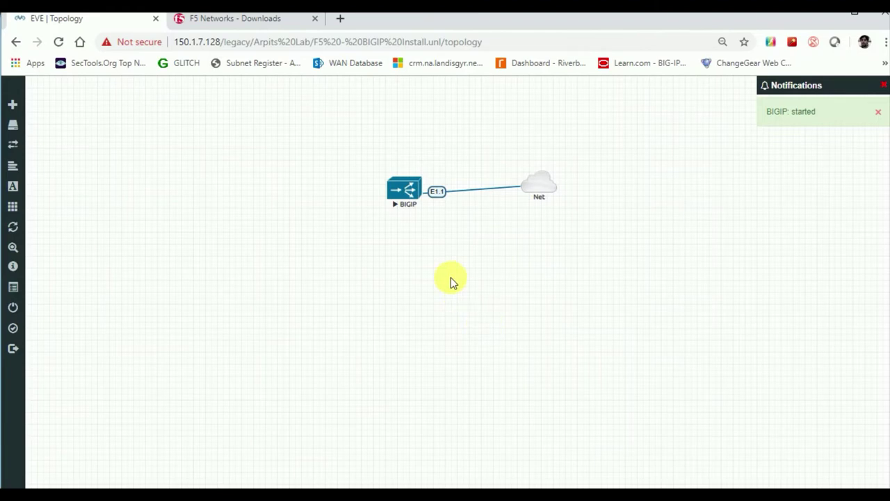
- Open BIGIP's PuTTY console at the BIG-IP 14.1.0.3 login prompt, placed right of the topology
left_click(407, 189)
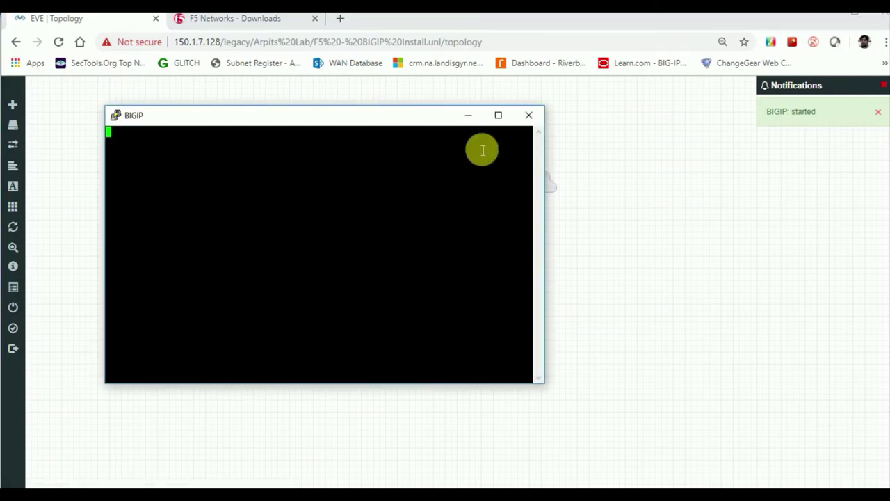
left_click_drag(417, 119, 516, 133)
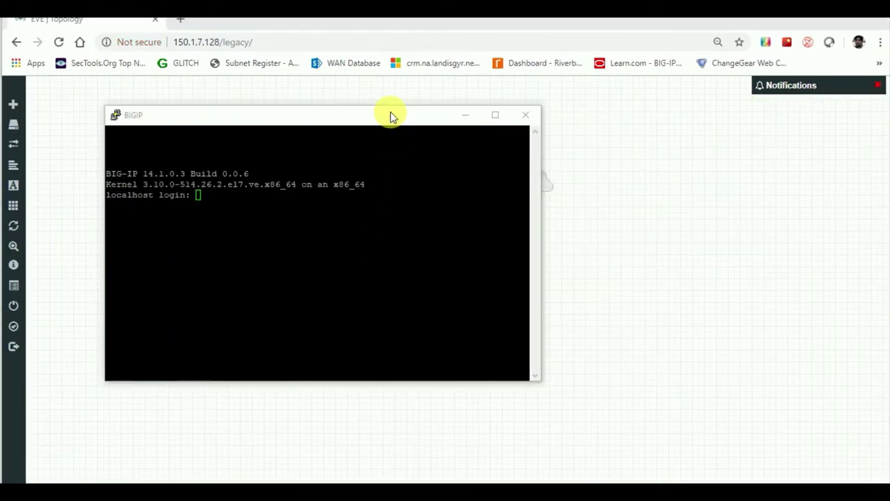
left_click_drag(390, 114, 739, 125)
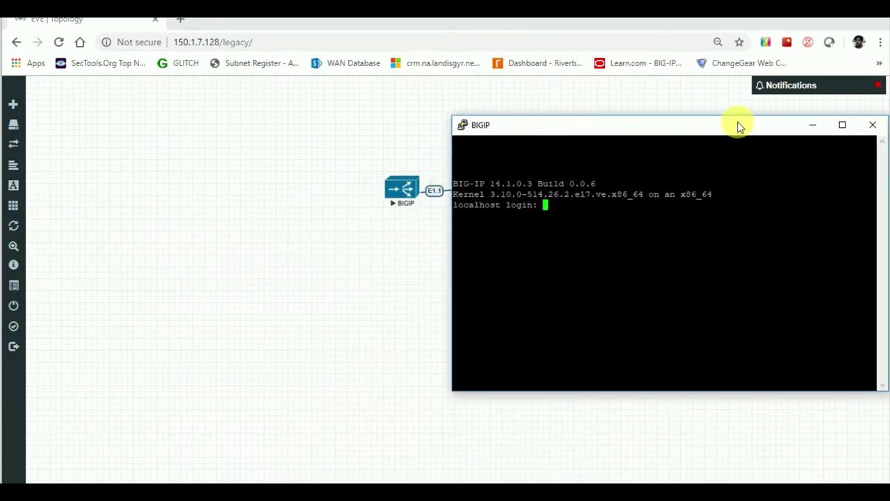
left_click(592, 215)
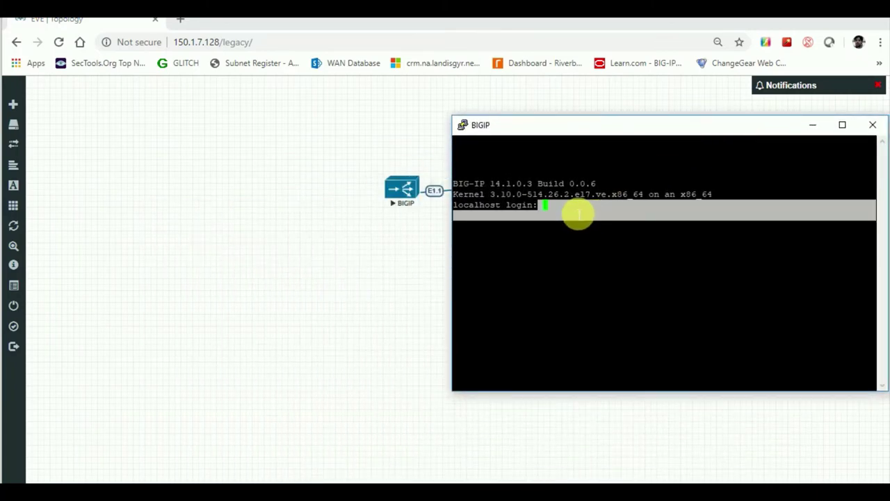
left_click(579, 214)
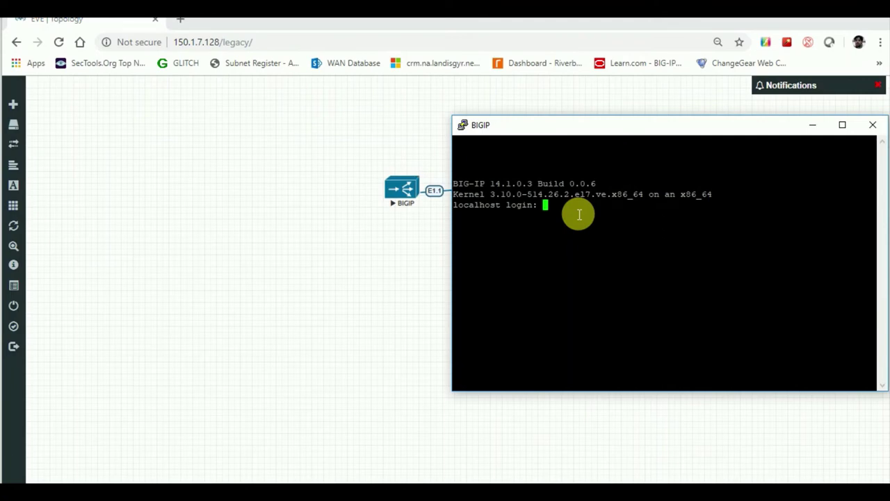
- Log in to BIG-IP as root, set the enforced new password, and maximise the console
type("root")
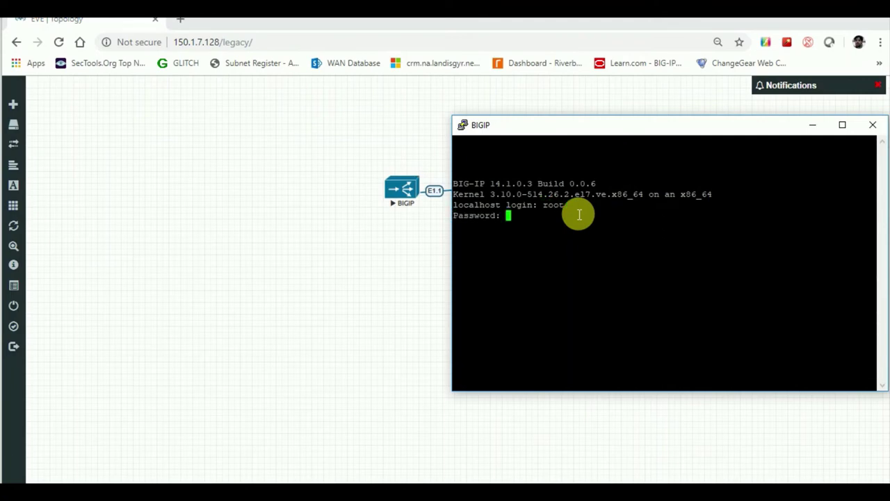
key("Return")
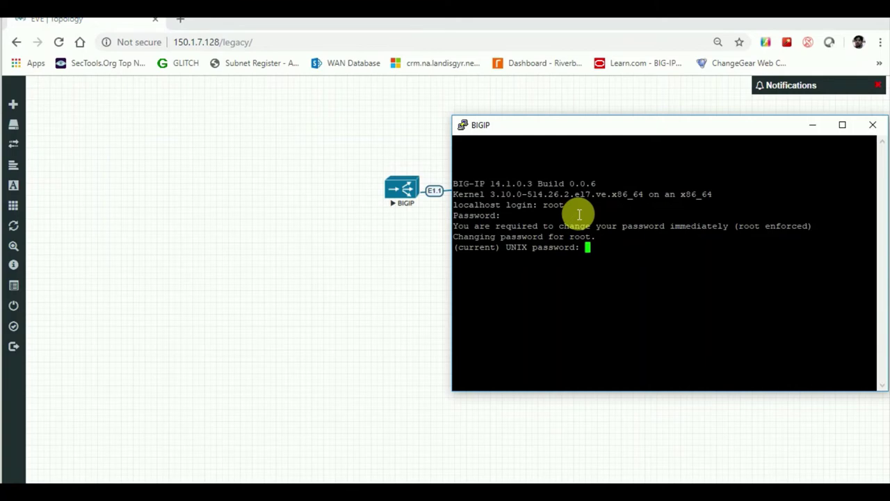
key("Return")
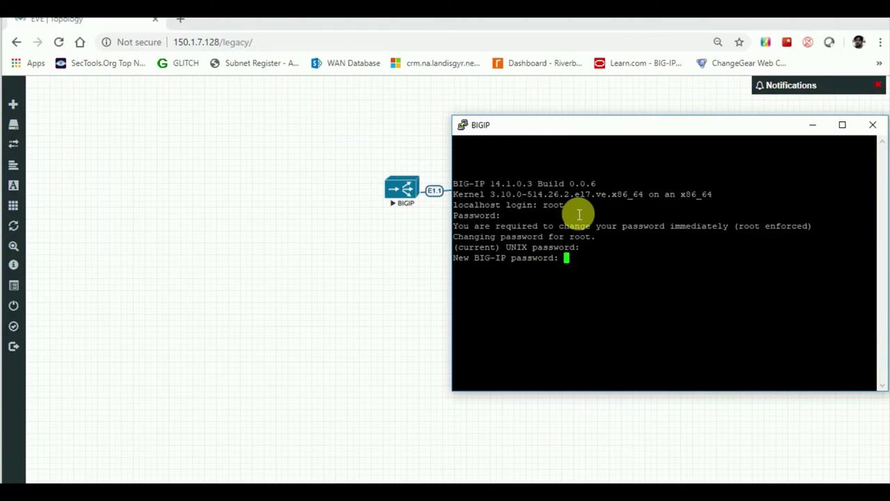
key("Return")
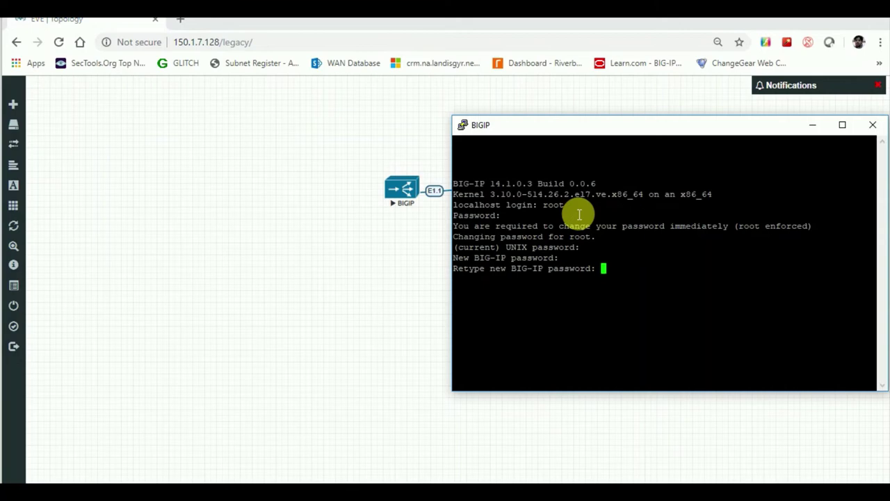
key("Return")
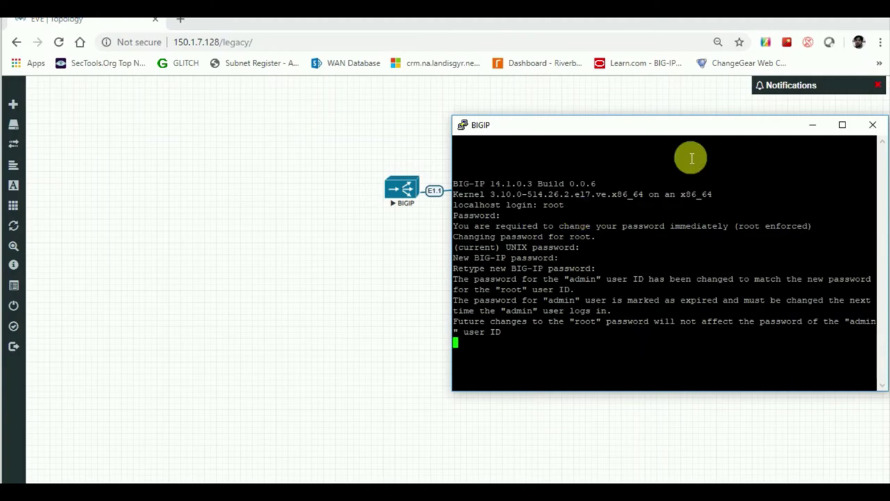
double_click(765, 126)
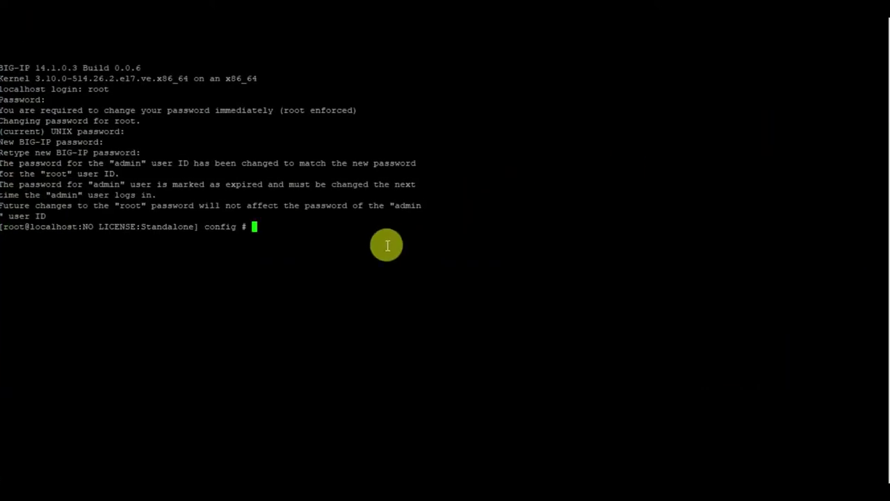
- Get a fresh BIG-IP prompt back after the restjavad restart broadcast message
key("Return")
key("Return")
key("Return")
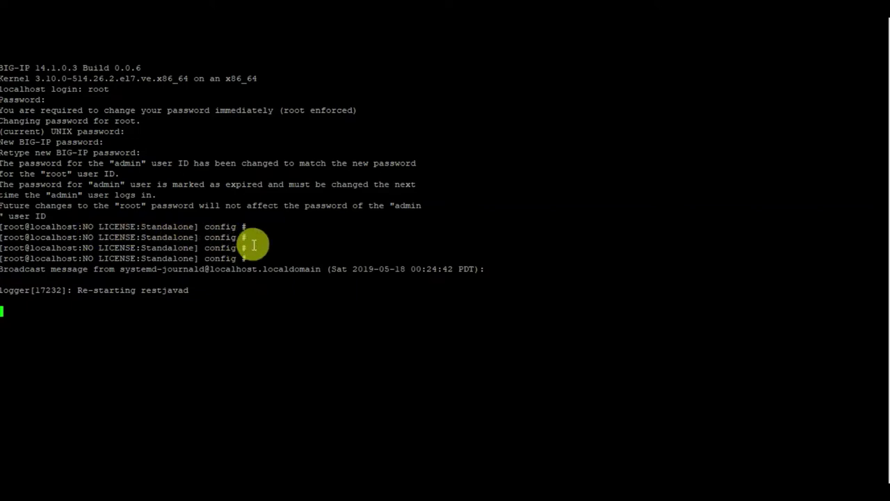
key("Return")
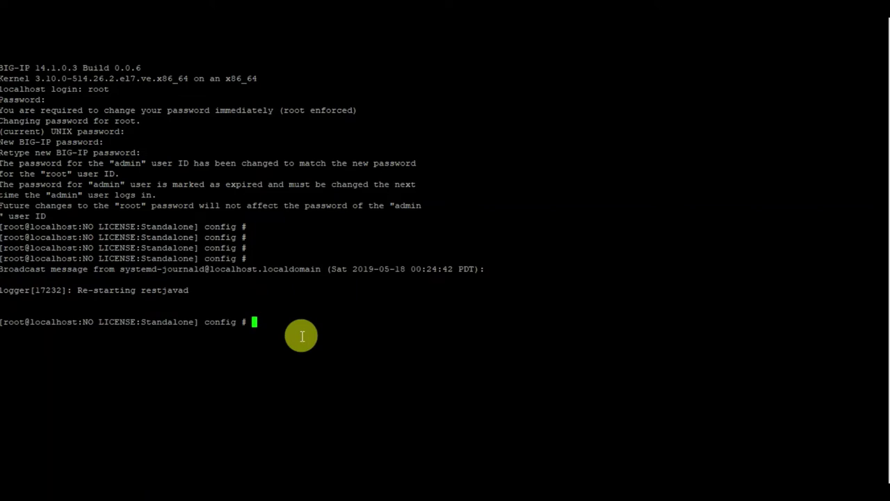
- Run config to start F5 Management Port Setup and choose IPv4
type("config")
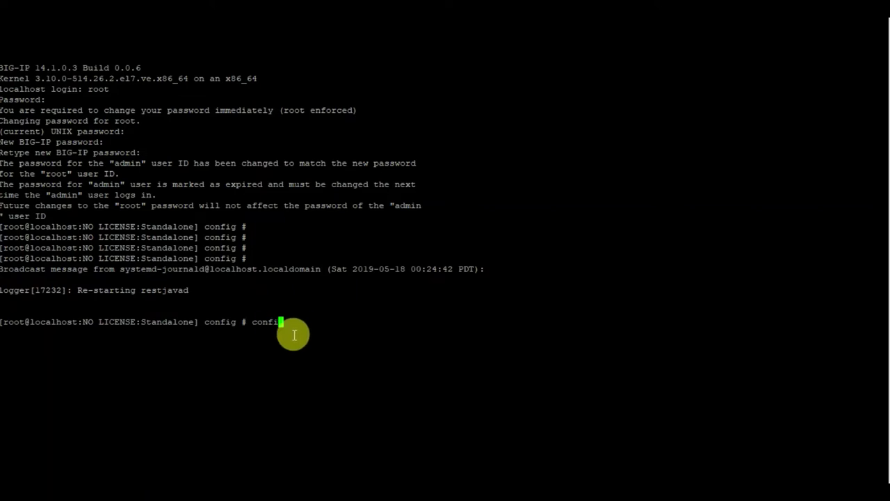
key("Return")
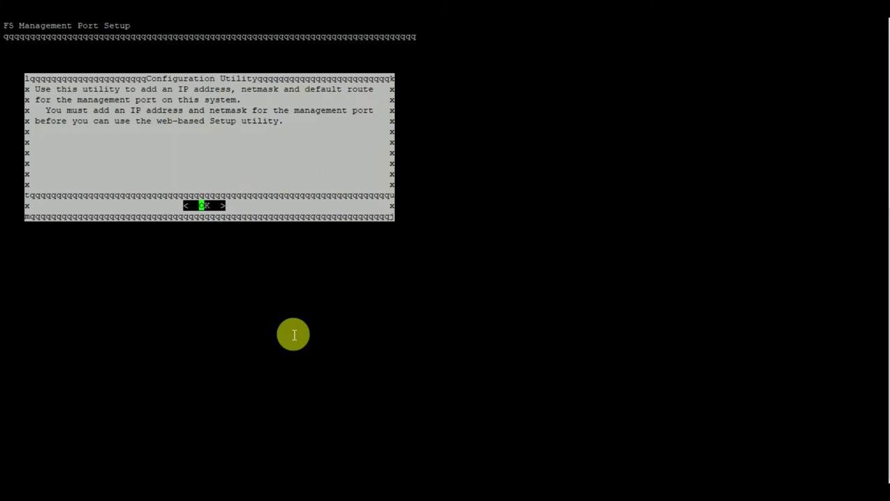
key("Return")
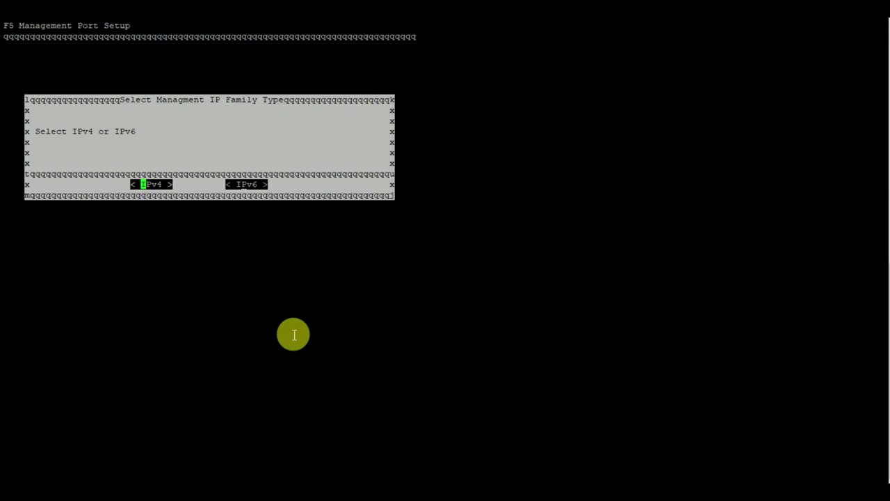
key("Return")
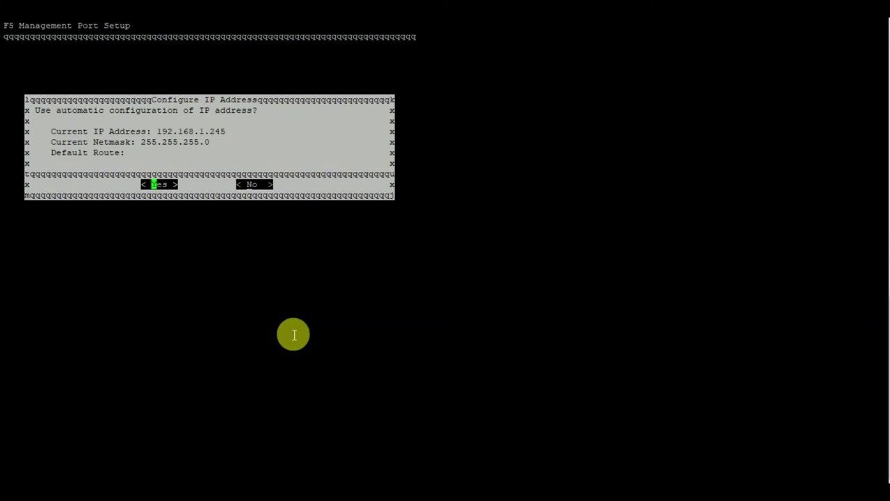
- Decline automatic IP configuration and clear the prefilled 192.168.1.245 address
key("Right")
key("Left")
key("Right")
key("Return")
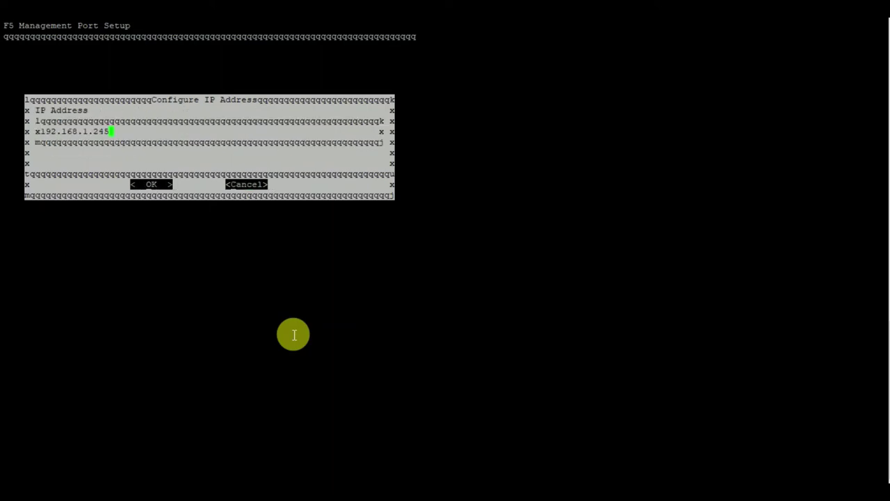
key("BackSpace")
key("BackSpace")
key("BackSpace")
key("BackSpace")
key("BackSpace")
key("BackSpace")
key("BackSpace")
key("BackSpace")
key("BackSpace")
key("BackSpace")
key("BackSpace")
key("BackSpace")
key("BackSpace")
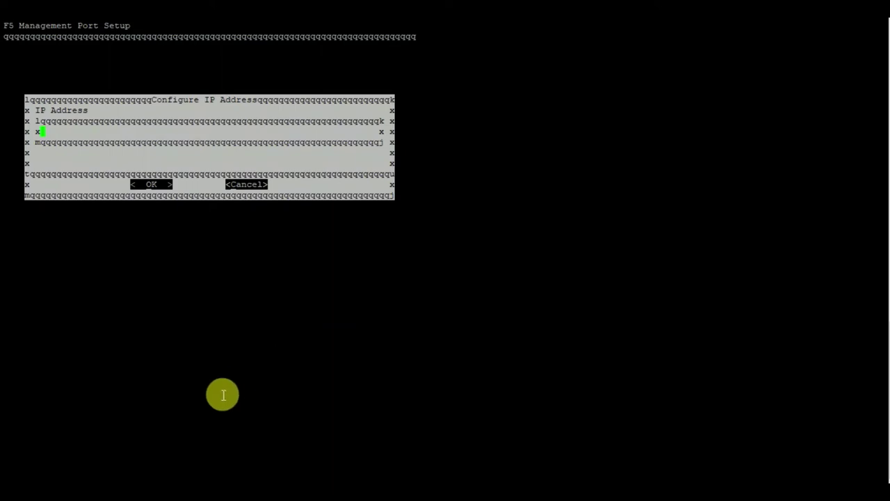
- Run ipconfig in Command Prompt to find VMnet1's IPv4 address, 150.1.128.1
key("alt+Tab")
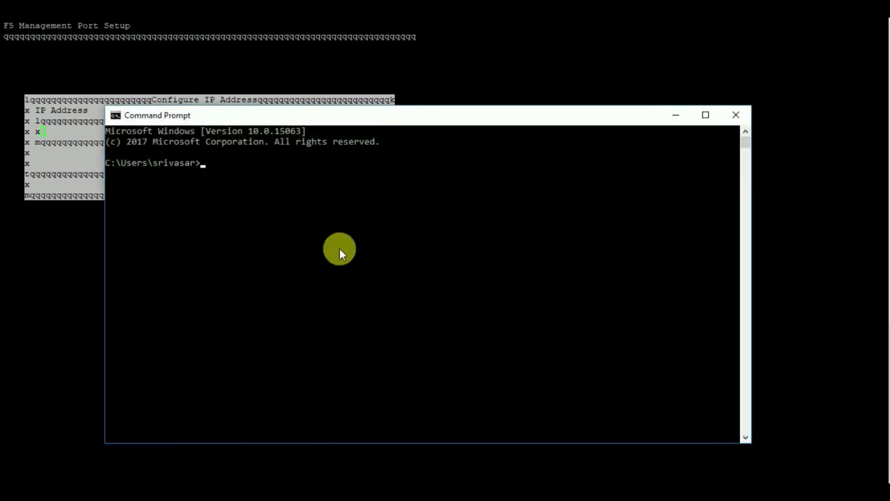
type("ipconfig")
key("Return")
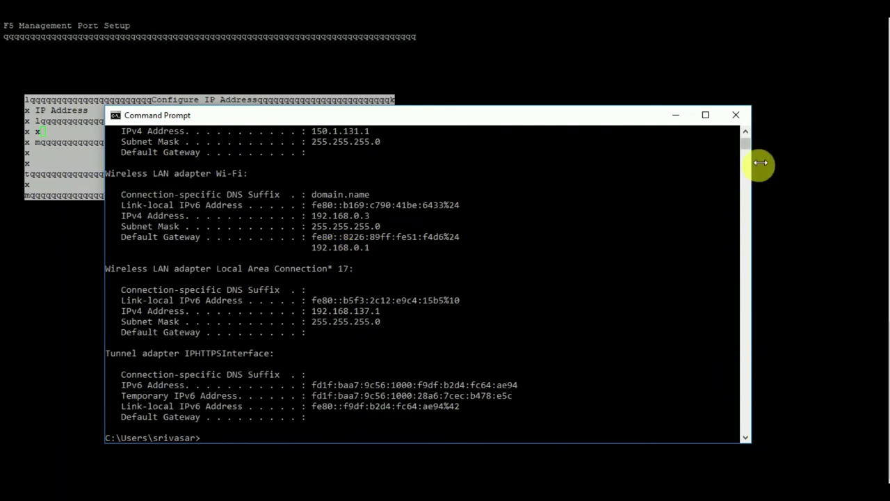
left_click(744, 130)
left_click(745, 130)
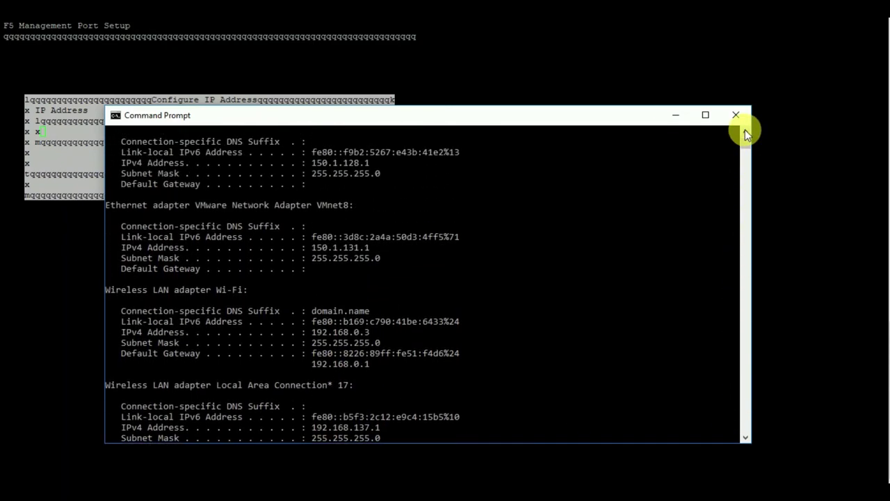
left_click(745, 130)
left_click(745, 130)
left_click(745, 130)
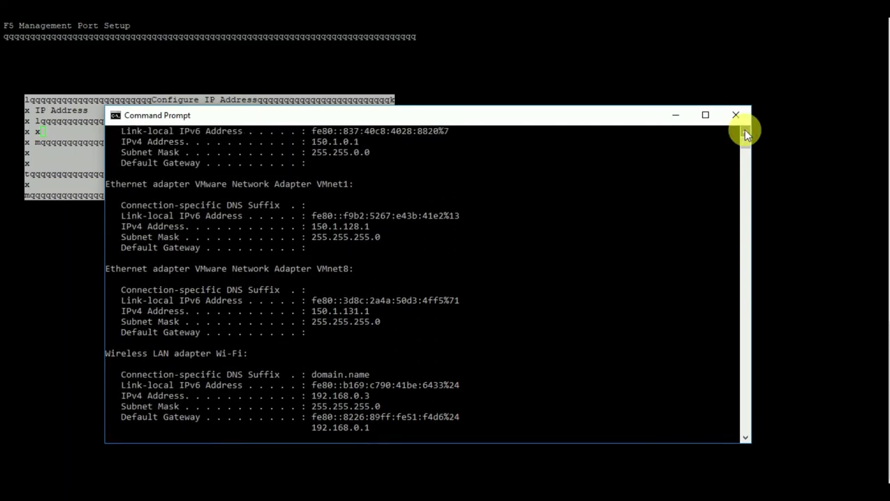
left_click(745, 130)
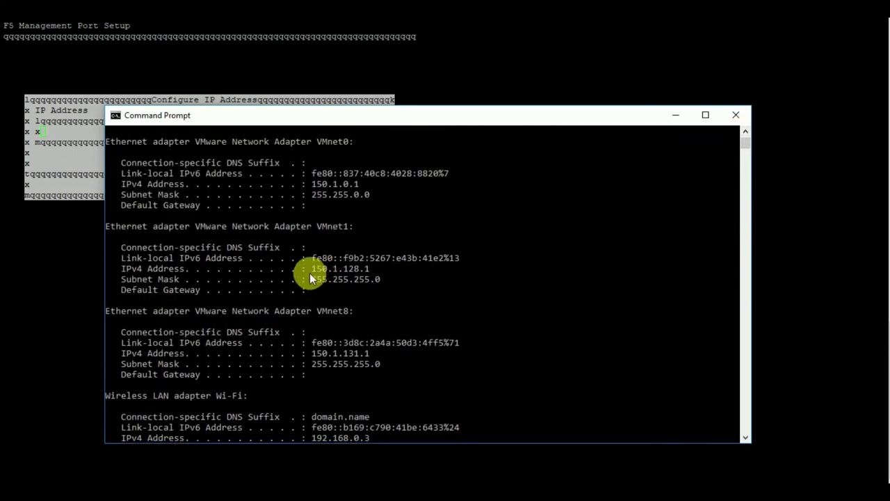
left_click_drag(312, 271, 333, 269)
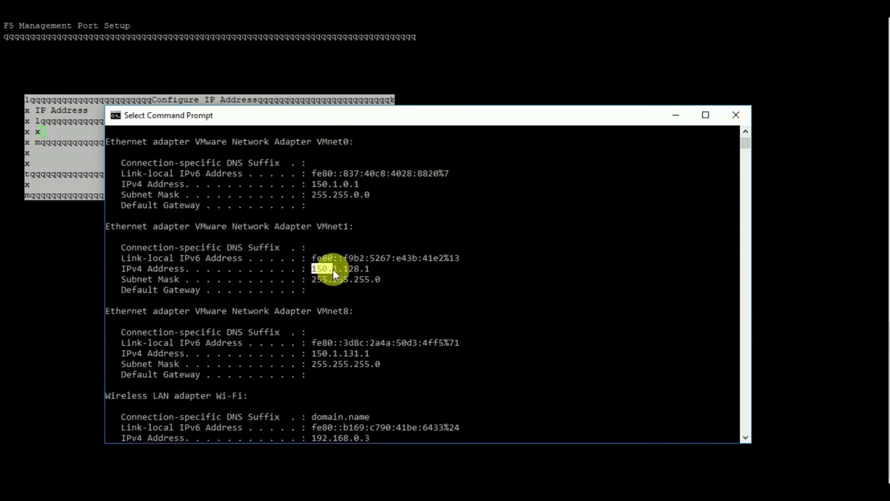
left_click(386, 271)
left_click(678, 118)
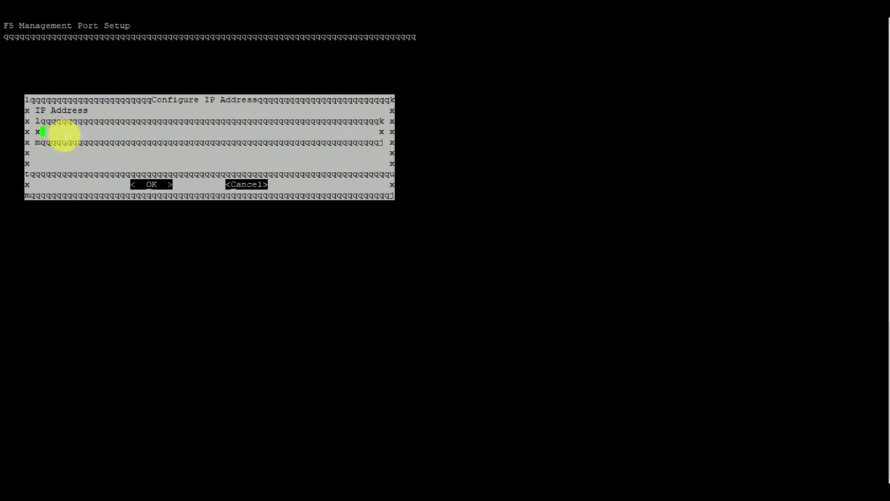
- Set management IP 150.1.128.100 with netmask 255.255.255.0 and opt to add a default route
type("150.1.128.100")
key("Return")
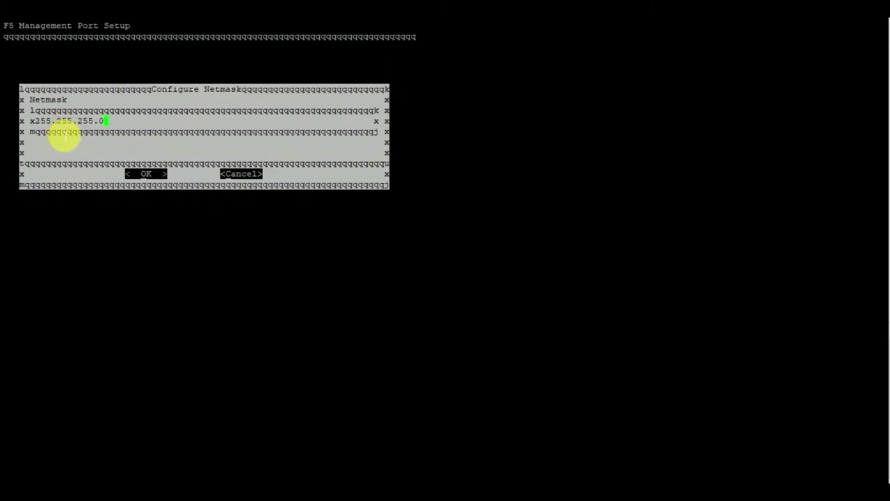
key("Return")
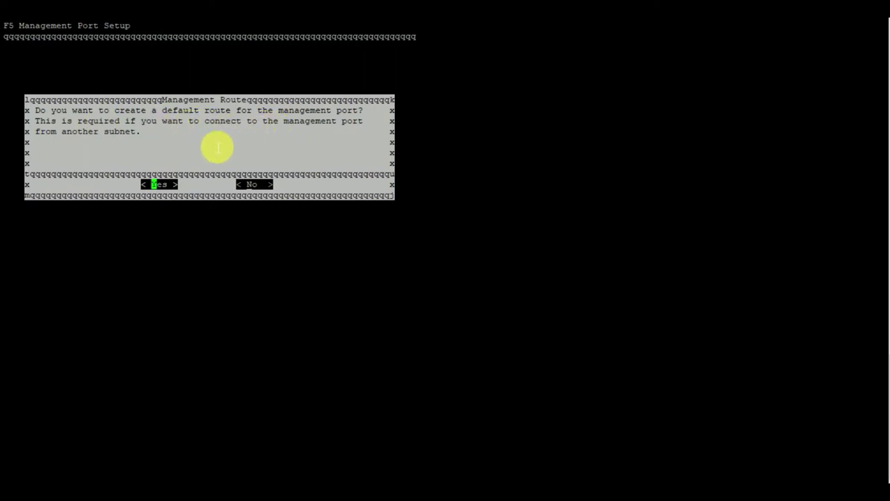
key("Return")
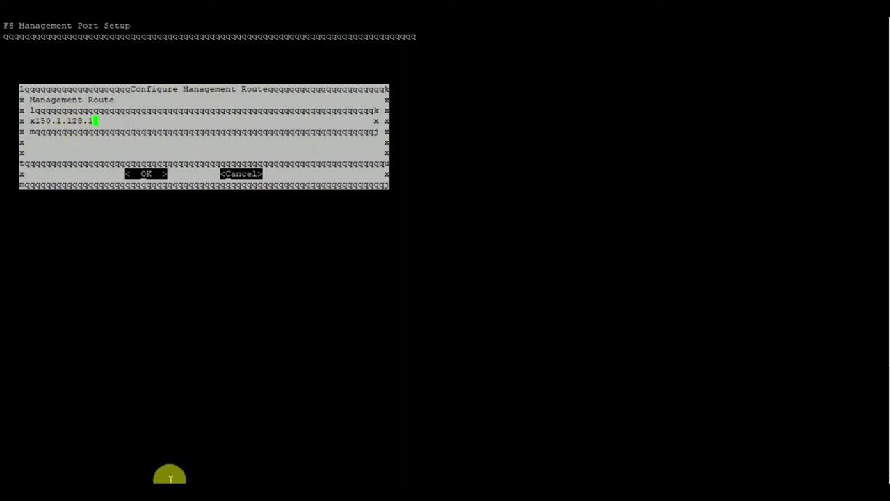
- Confirm the F5 management route 150.1.128.1 and the 150.1.128.100/255.255.255.0 settings in PuTTY
left_click(169, 495)
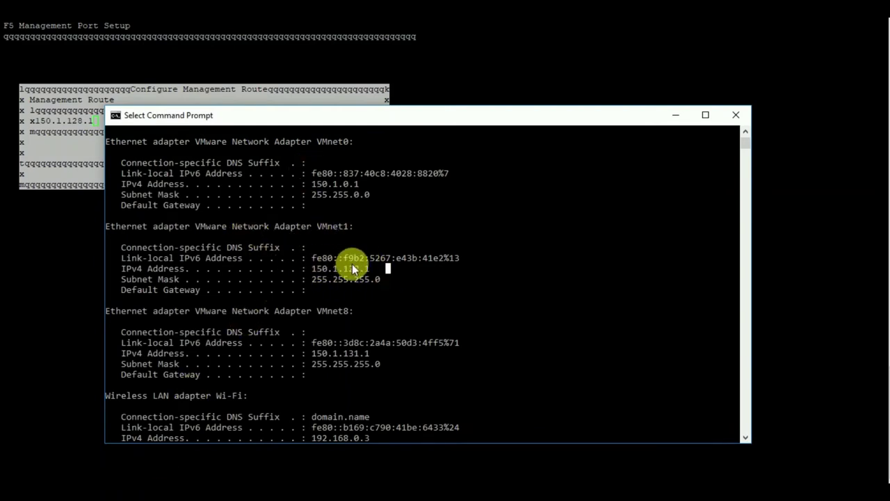
left_click(677, 115)
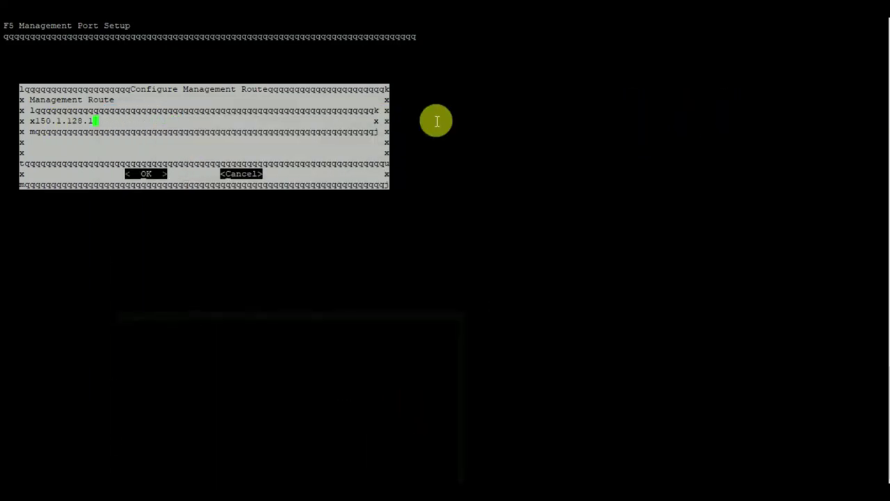
key("Return")
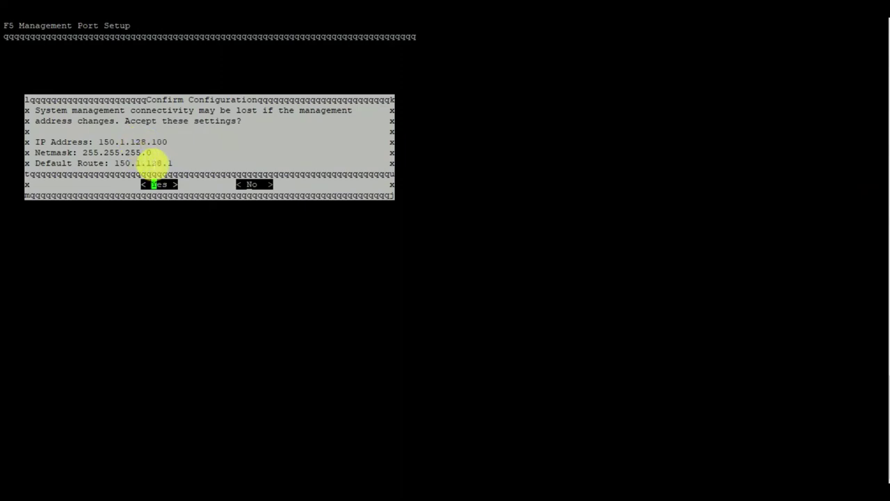
key("Return")
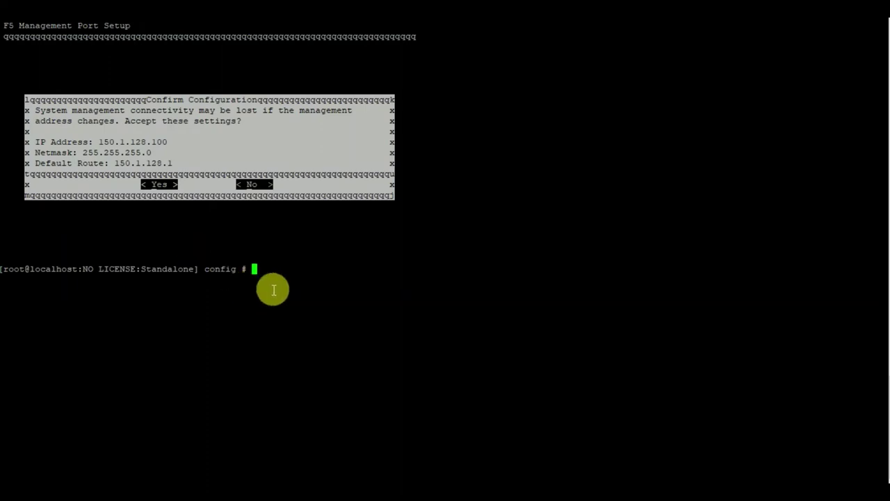
key("Return")
key("Return")
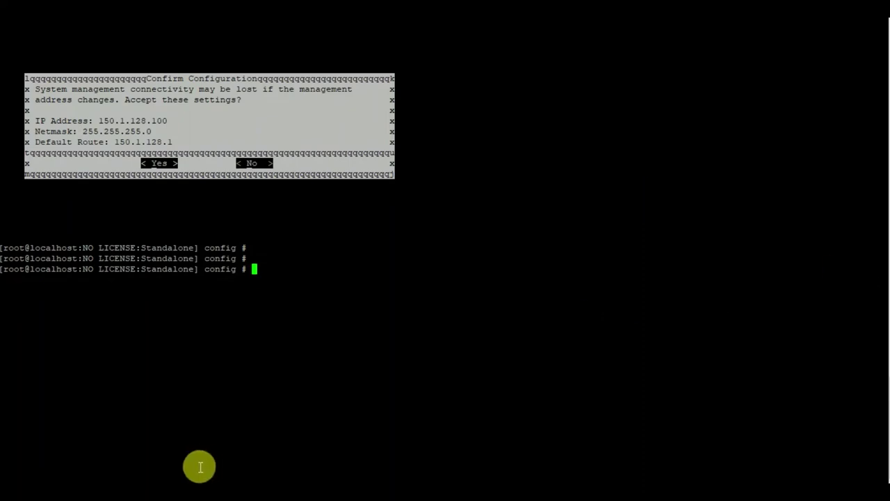
key("alt+Tab")
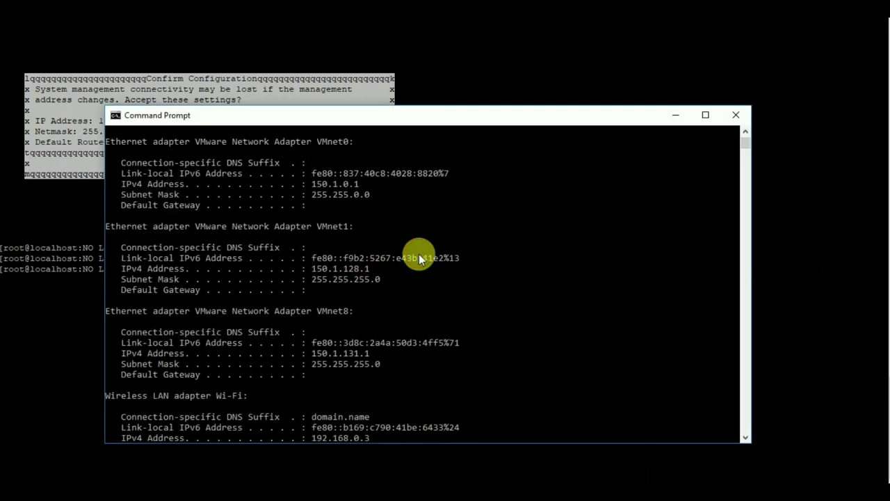
- Ping 150.1.125.100 from Command Prompt and return to the F5 console
key("Return")
key("Return")
key("Return")
key("Return")
key("Return")
type("ping")
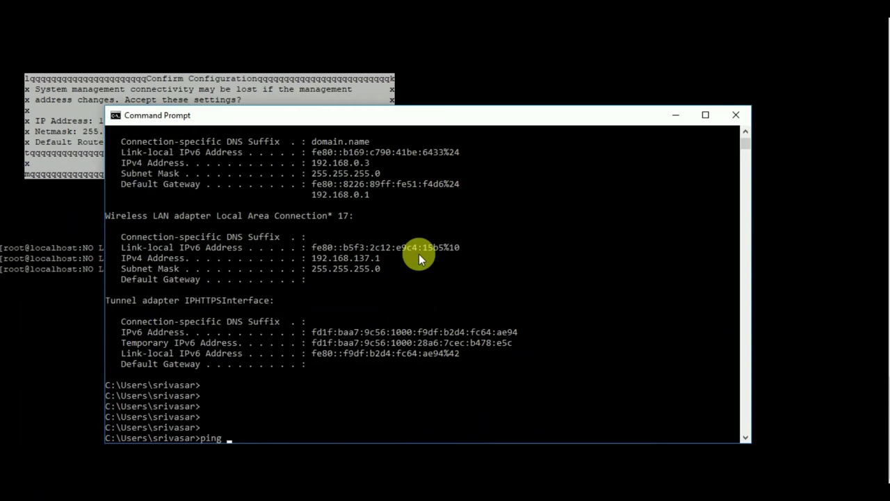
type(" 150.1.125.100")
key("Return")
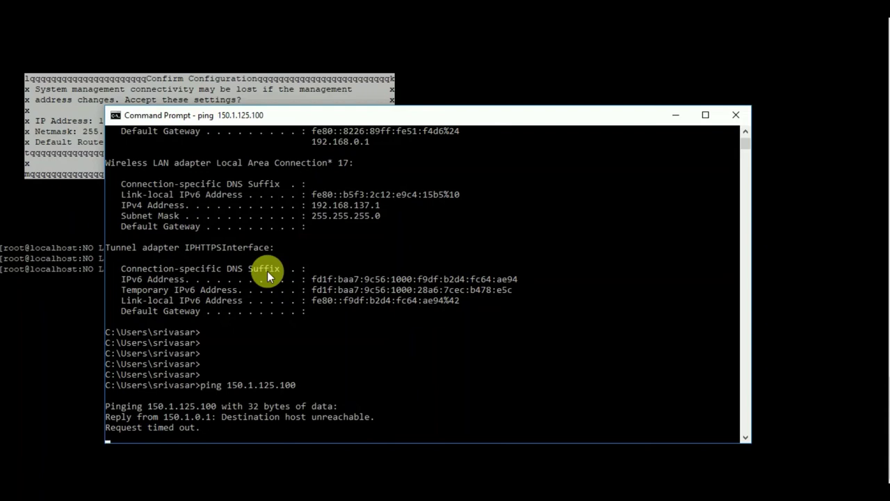
key("alt+Tab")
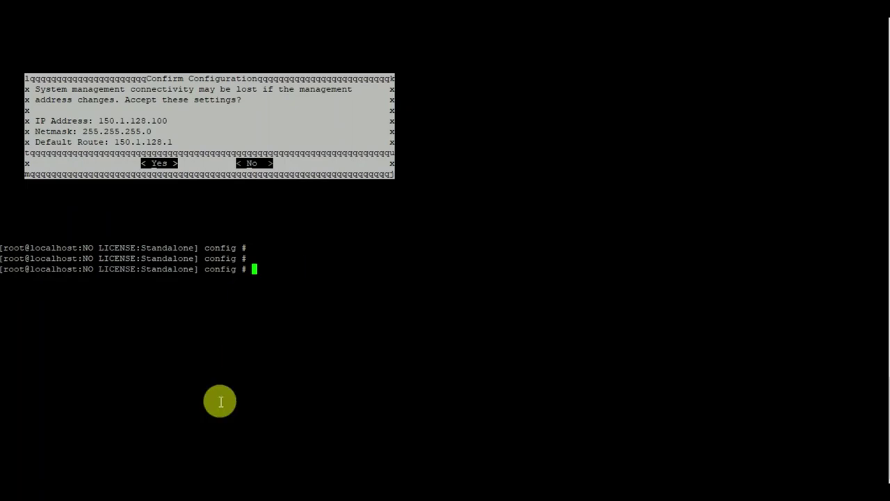
- Rerun the ping to 150.1.128.100, then minimize Command Prompt
left_click(139, 482)
key("Return")
key("Return")
key("Return")
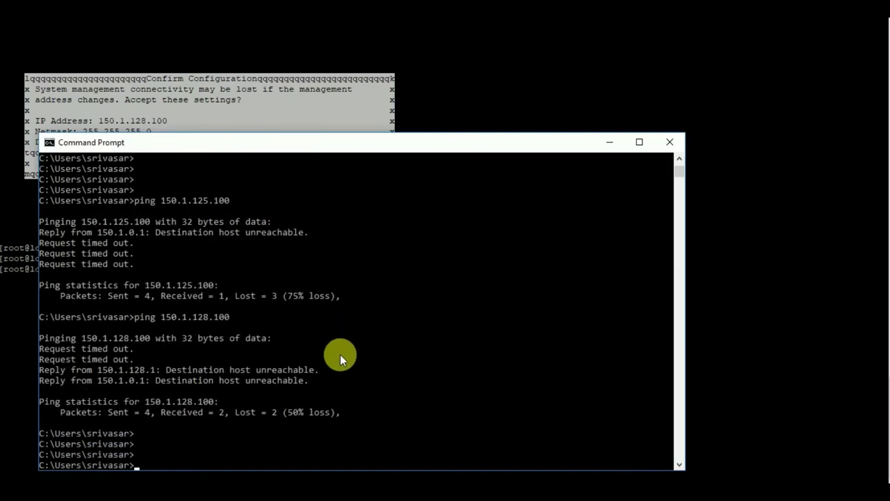
key("Up")
key("Return")
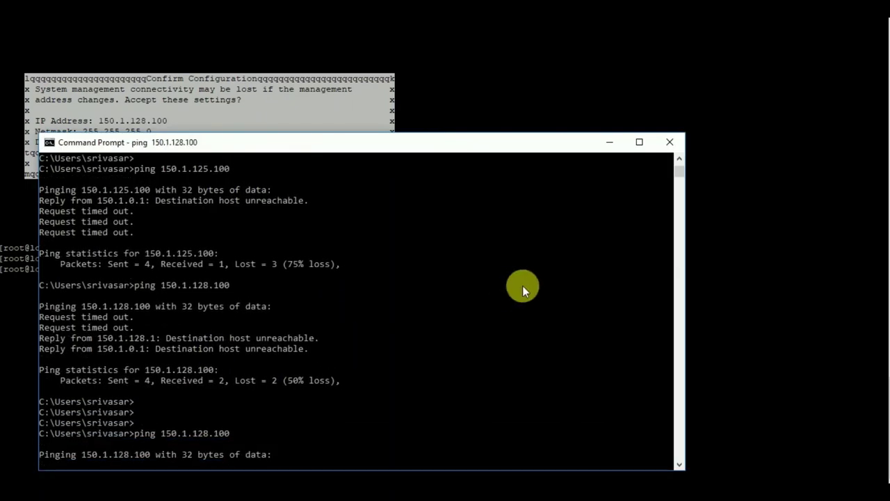
left_click(609, 142)
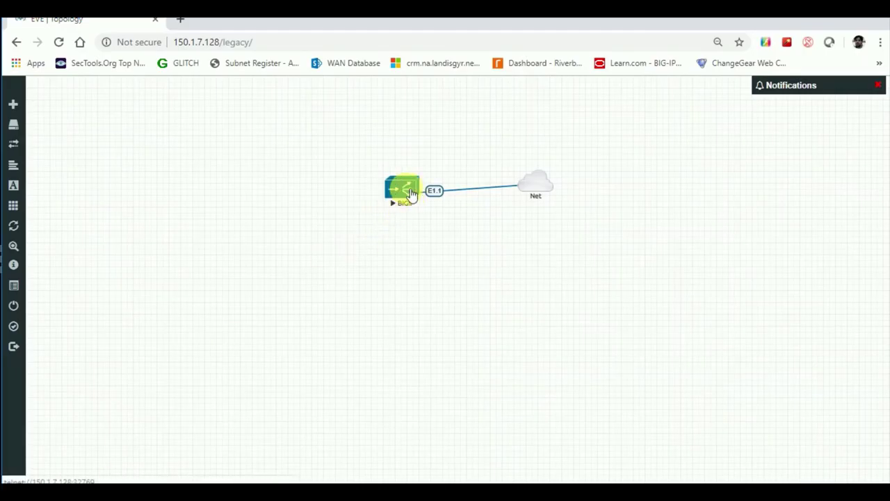
- Stop the BIGIP node in the EVE-NG lab
left_click(410, 192)
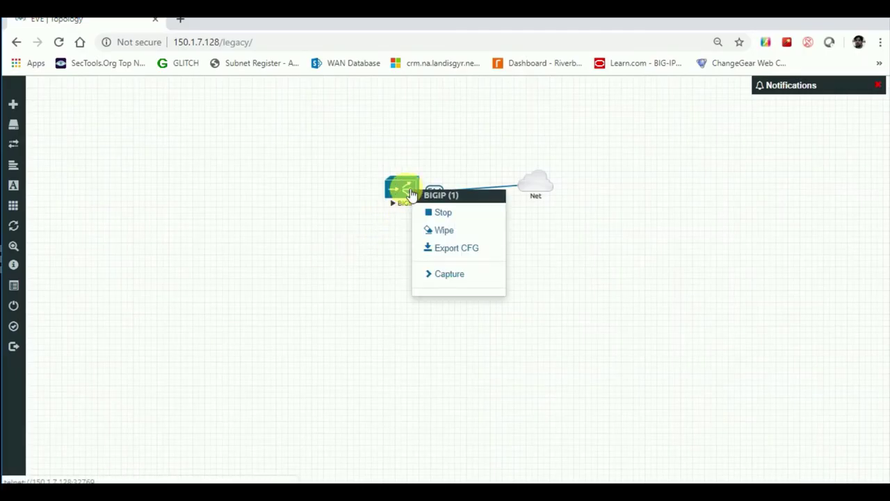
left_click(339, 282)
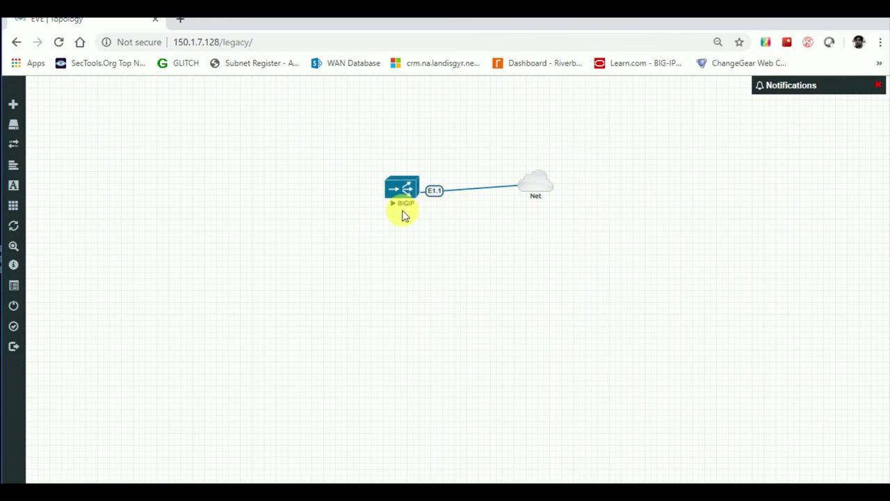
left_click_drag(343, 143, 630, 240)
right_click(411, 189)
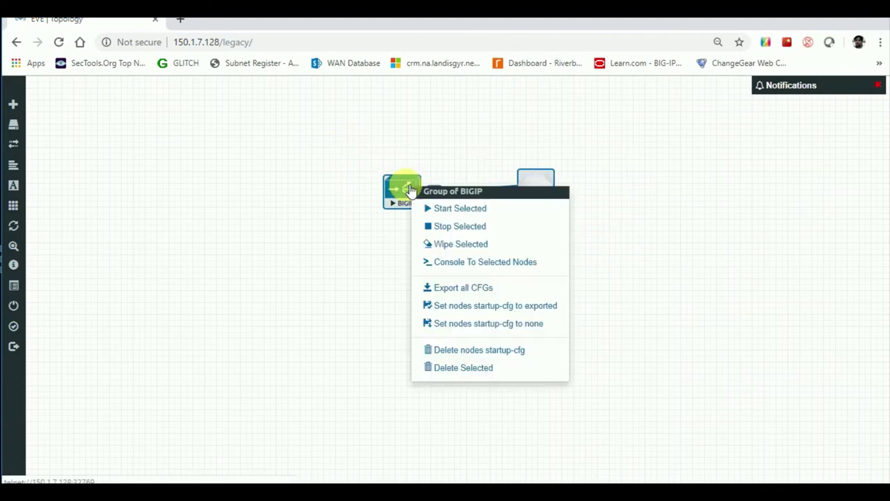
left_click(433, 224)
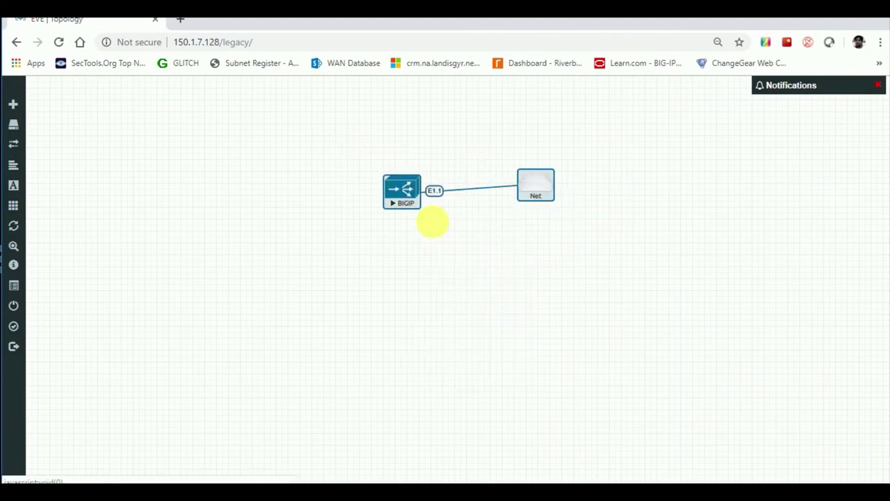
left_click(466, 247)
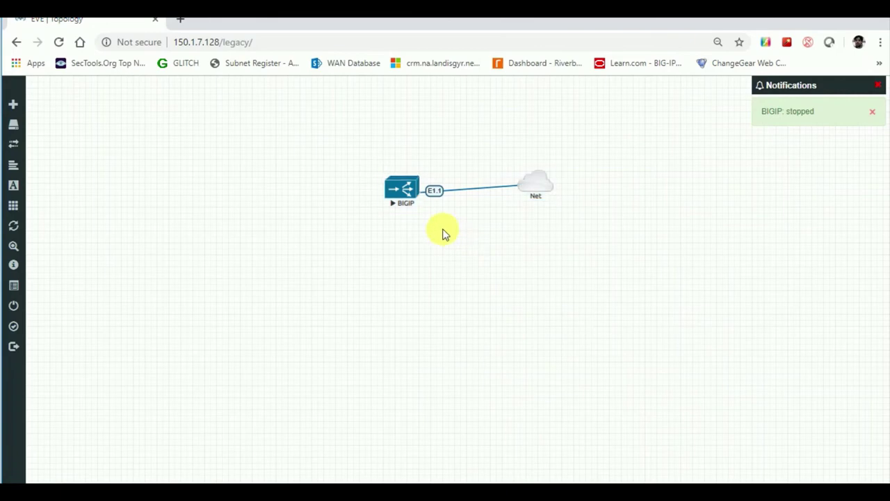
- Delete the existing connection between BIGIP and the Net cloud
right_click(454, 192)
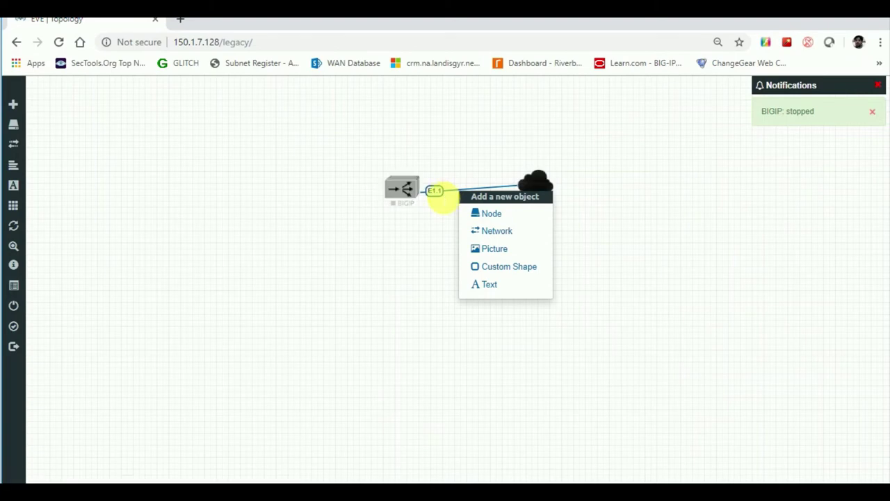
left_click(443, 197)
right_click(441, 197)
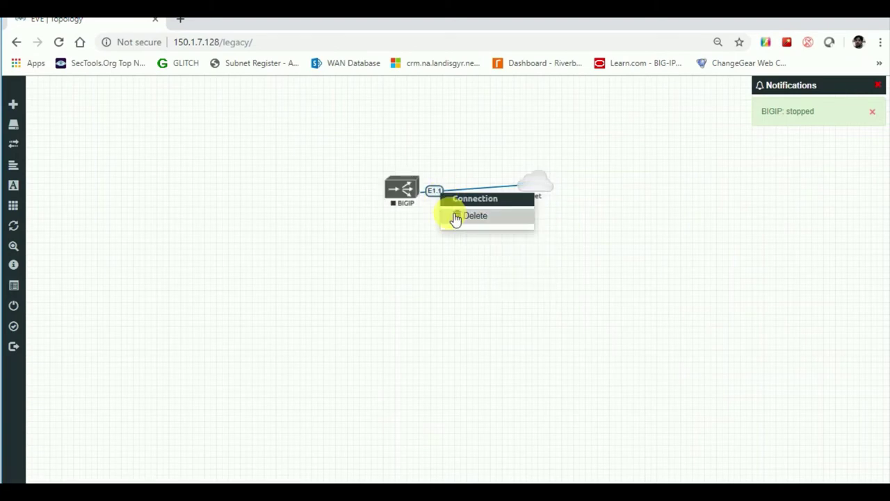
left_click(457, 217)
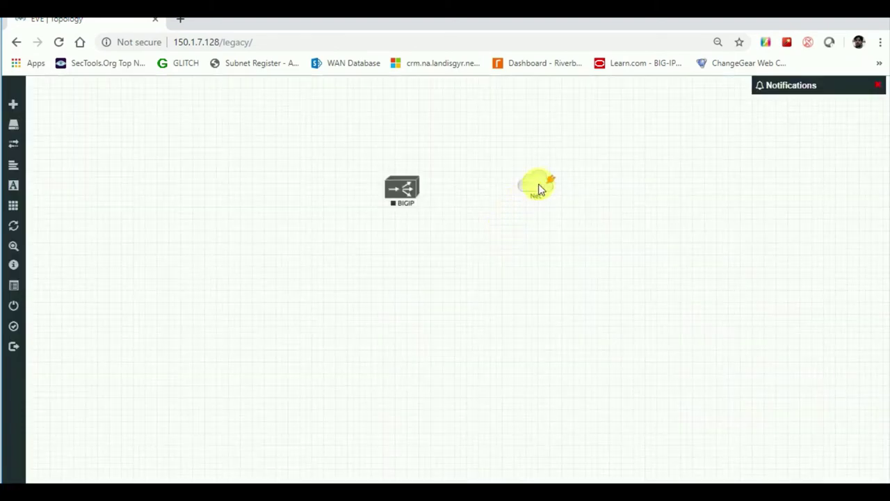
- Link the Net cloud to BIGIP's Mgmt interface, save it, and select both nodes
left_click_drag(549, 179, 404, 187)
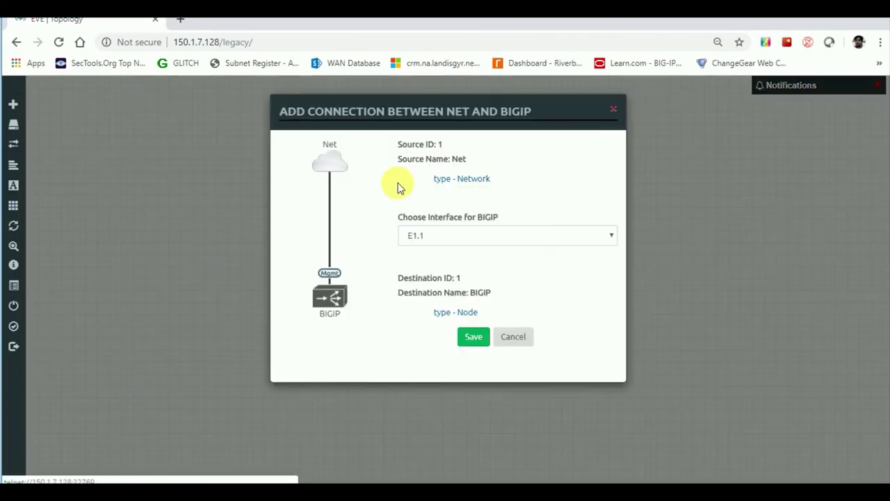
left_click(446, 237)
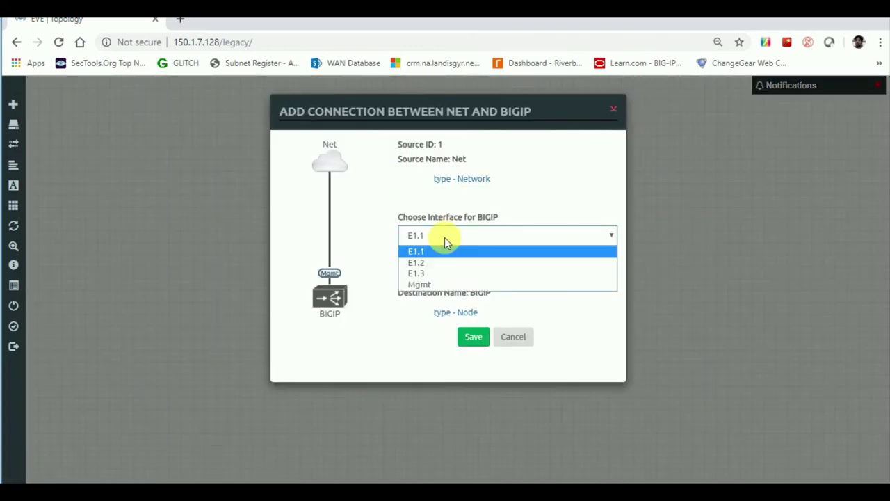
left_click(426, 284)
left_click(478, 340)
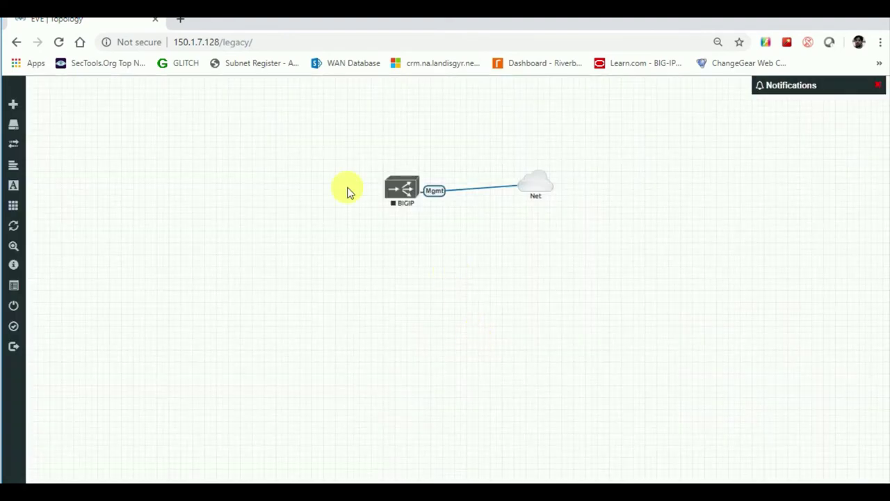
left_click_drag(320, 126, 598, 268)
- Start the selected BIGIP node and open its console
right_click(412, 195)
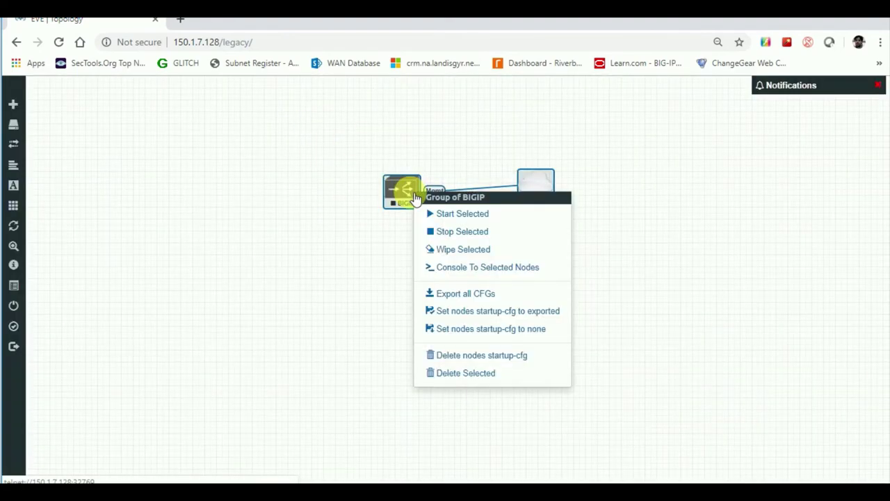
left_click(433, 213)
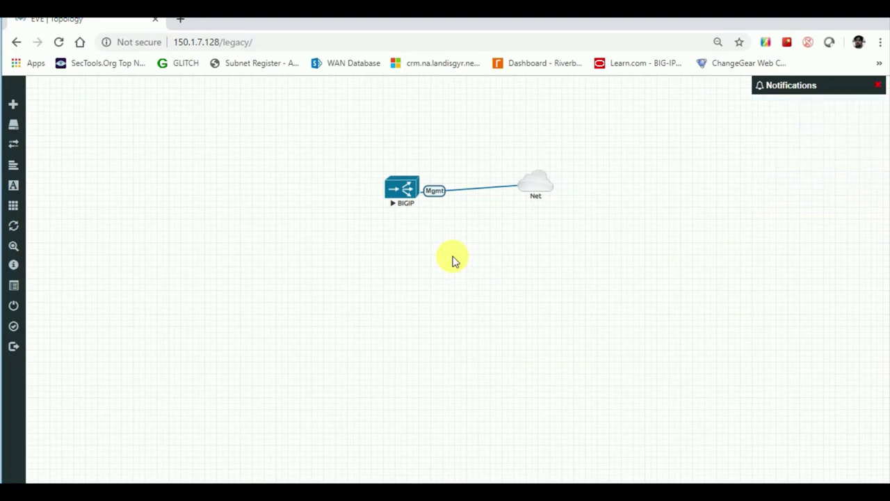
left_click(402, 188)
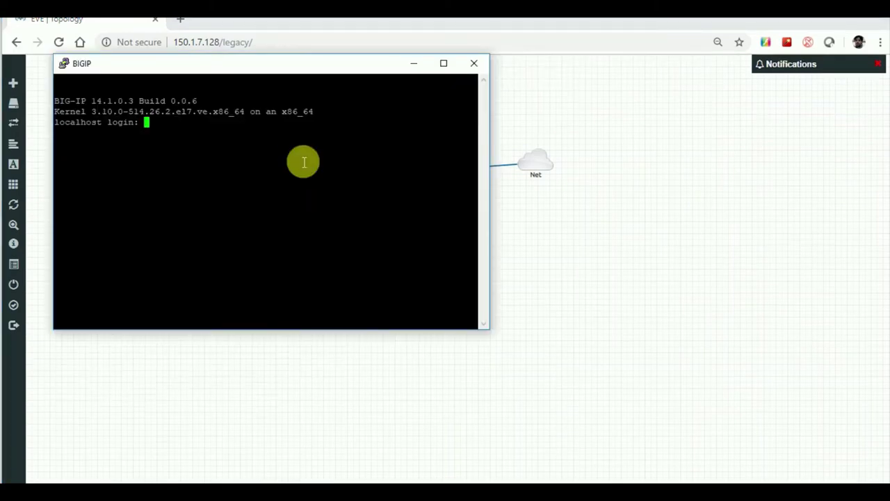
- Log in to the BIGIP console as root and maximize the console window
key("Return")
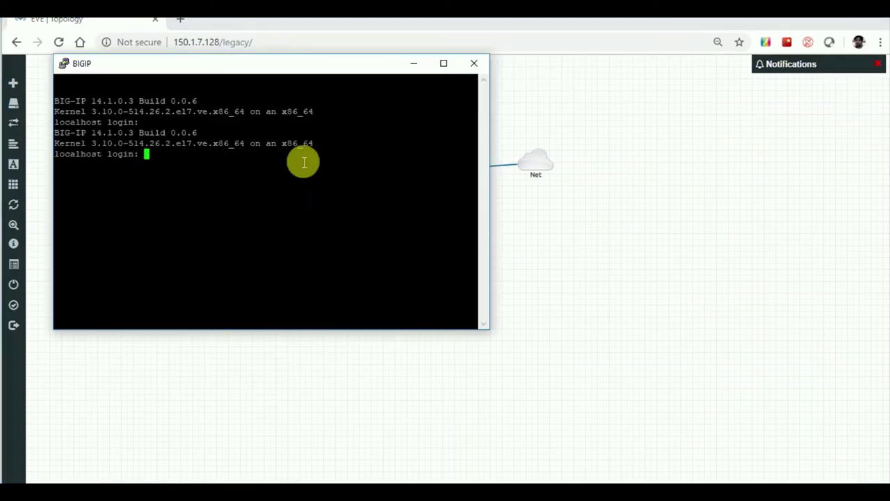
type("root")
key("Return")
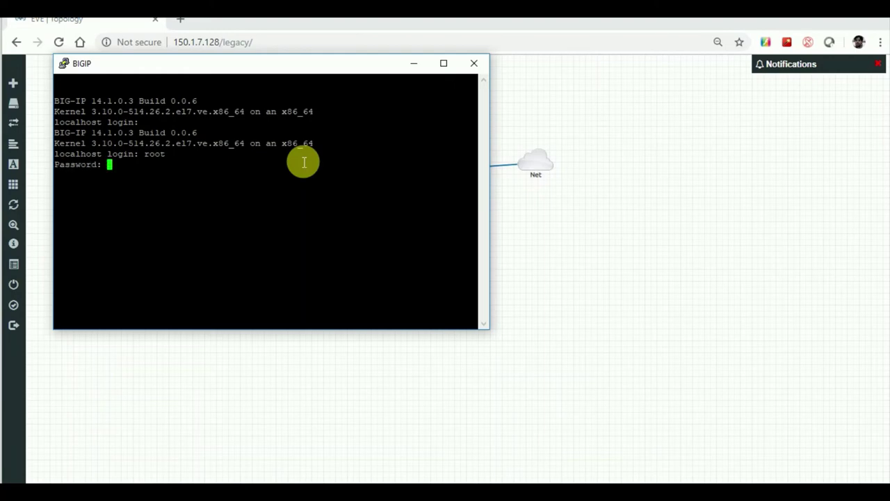
key("Return")
key("Return")
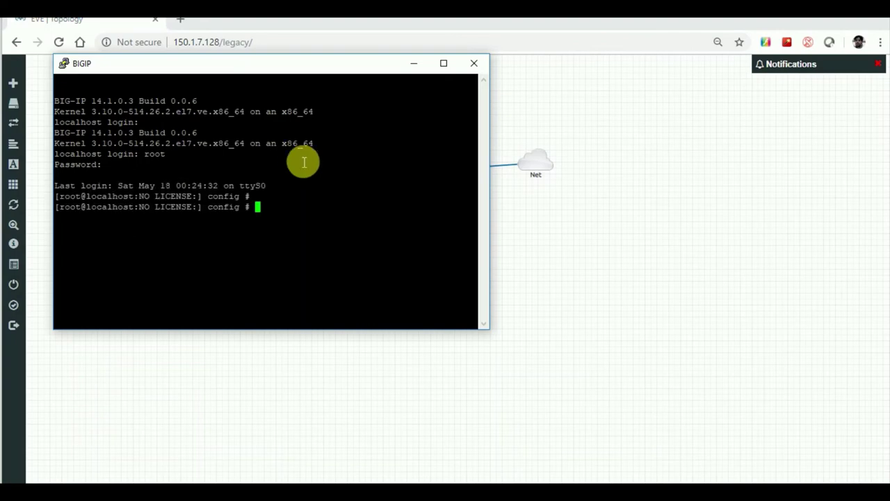
key("Return")
key("Return")
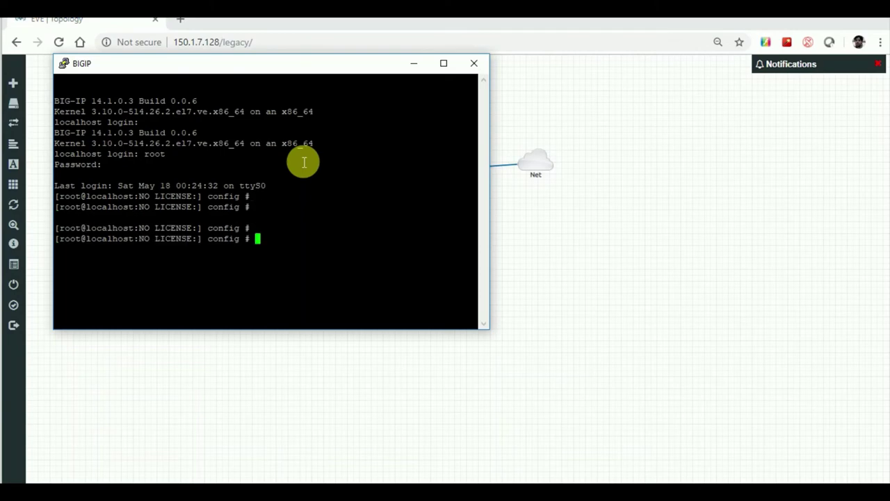
key("Return")
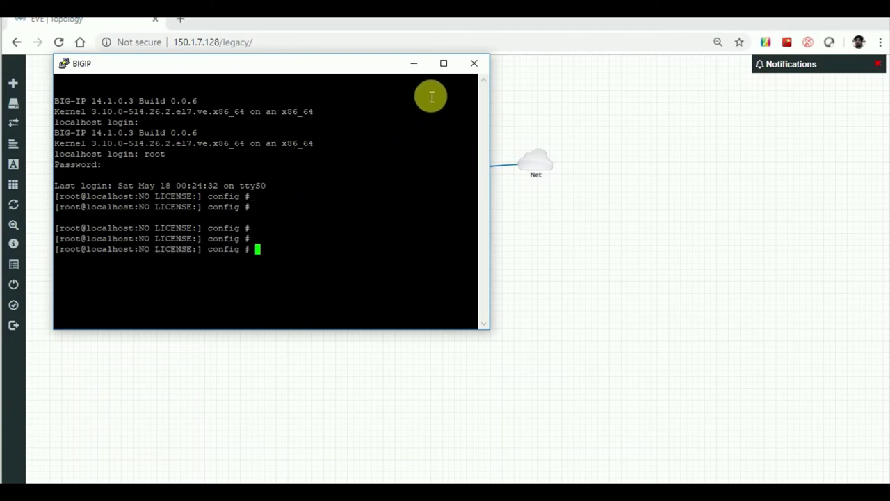
left_click(453, 62)
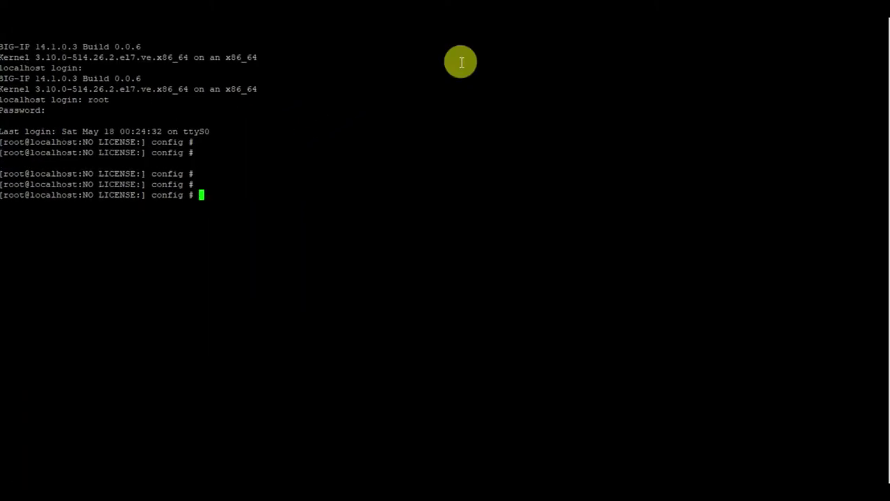
- List the BIG-IP interfaces with ifconfig, then launch the config utility for management settings
type("ifconfig")
key("Return")
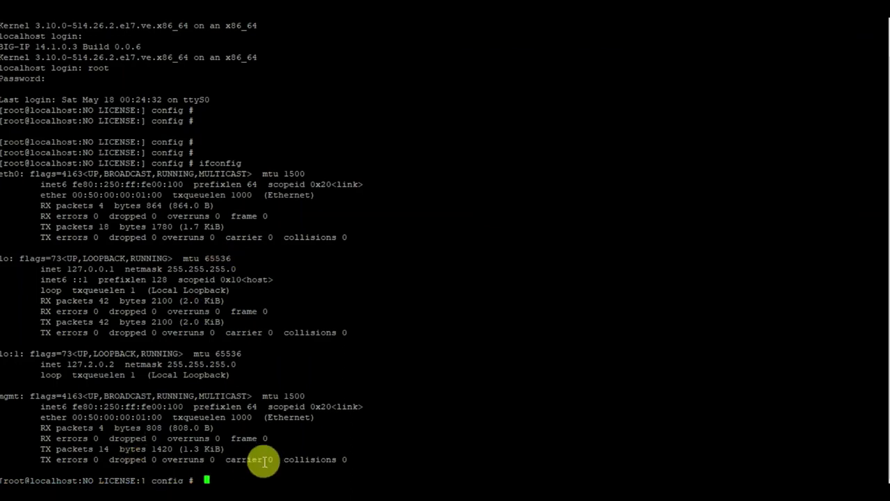
key("Return")
key("Return")
key("Return")
key("Return")
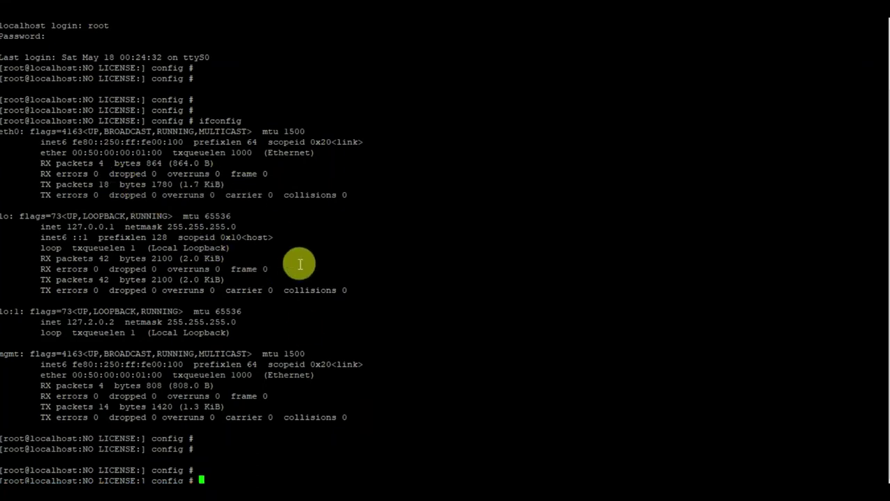
key("Return")
key("Return")
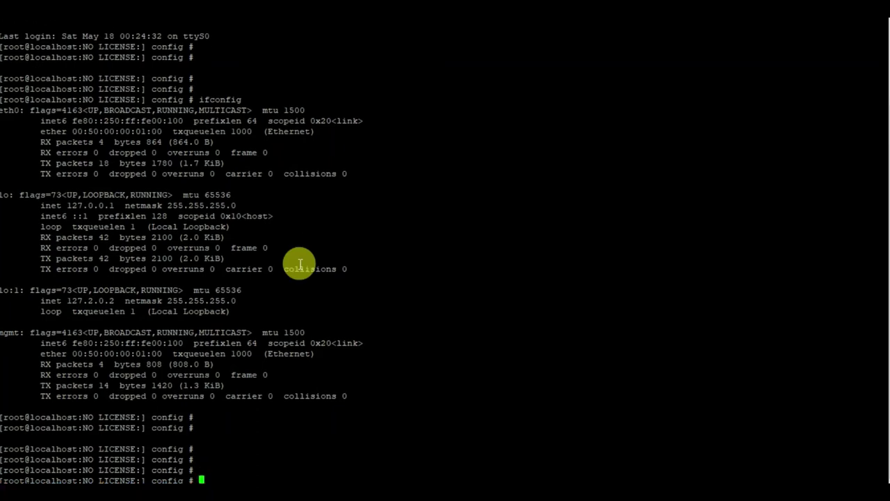
key("Return")
key("Return")
type("config")
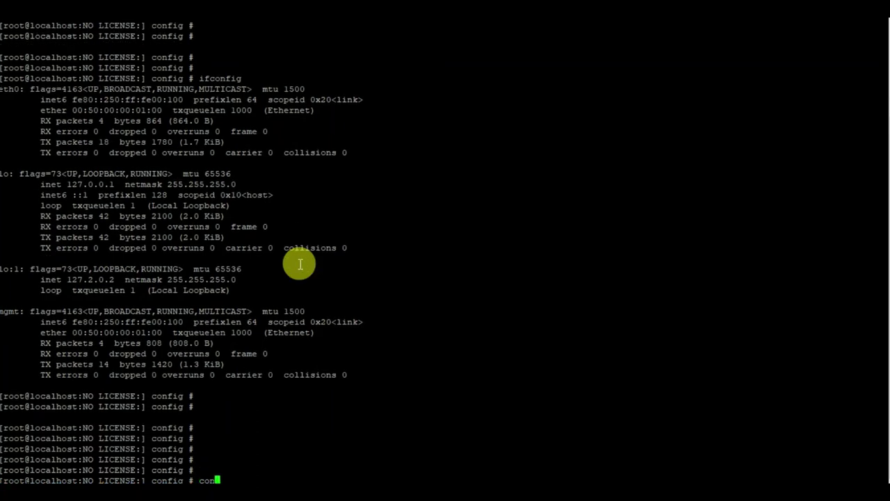
key("Return")
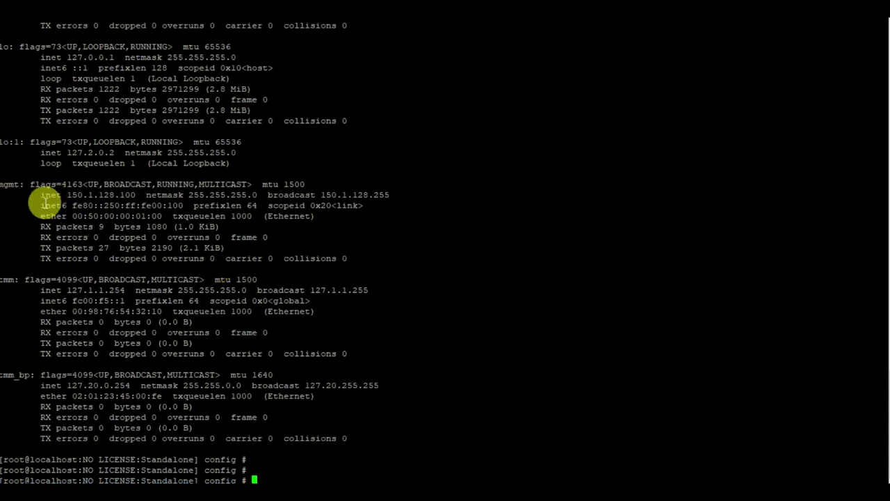
left_click_drag(36, 195, 147, 197)
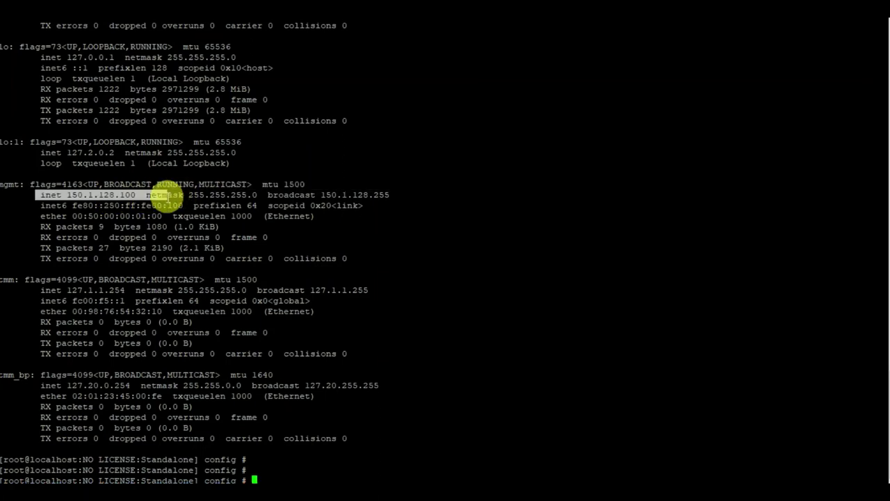
left_click(143, 201)
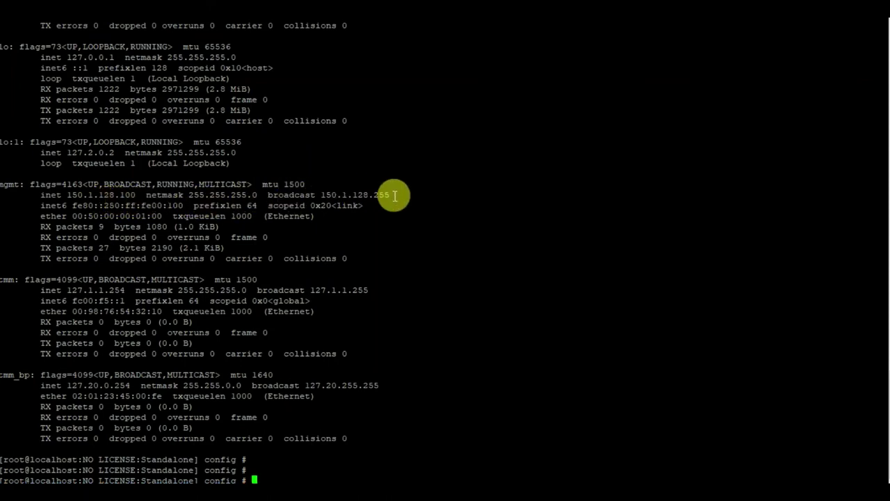
key("Return")
key("Return")
key("Return")
key("Return")
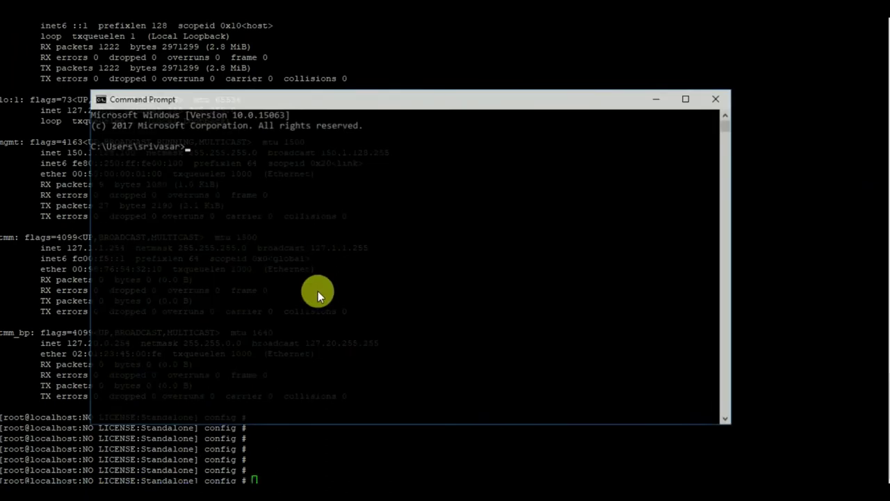
- Ping 150.1.128.100 from Command Prompt, see TTL=64 replies, and close the window
left_click(148, 499)
type("ping")
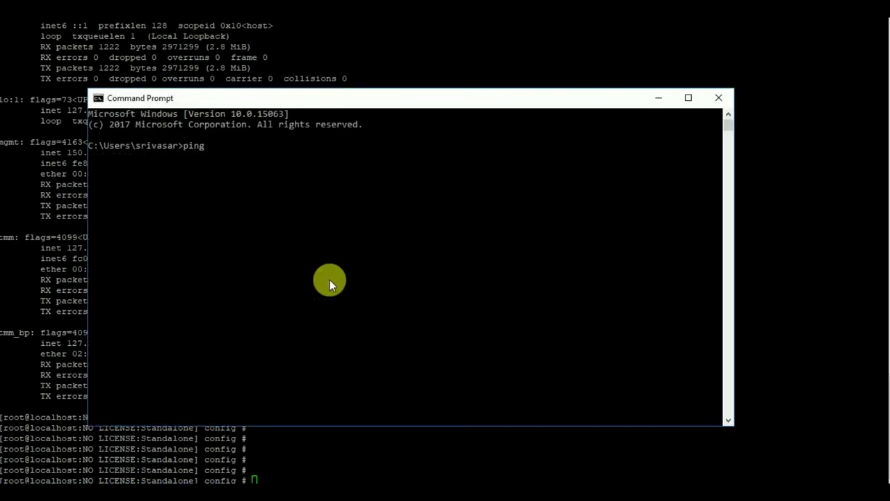
type(" 150.1")
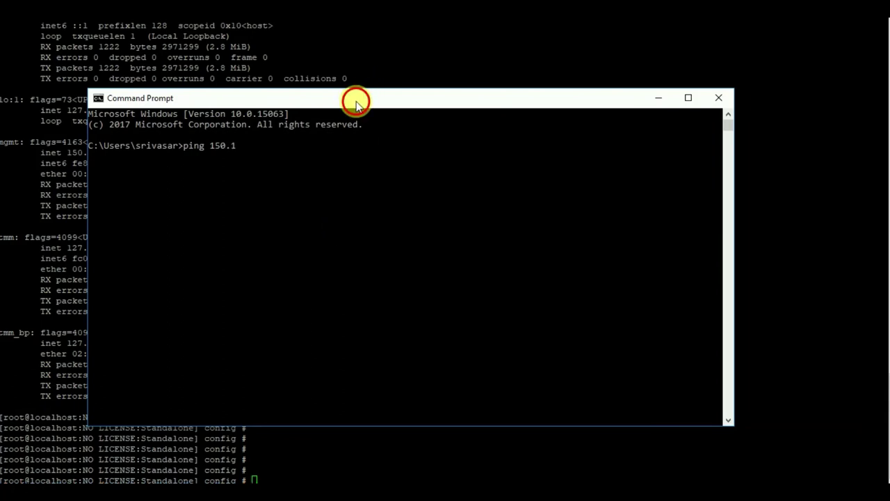
left_click_drag(356, 100, 425, 110)
type(".128.100")
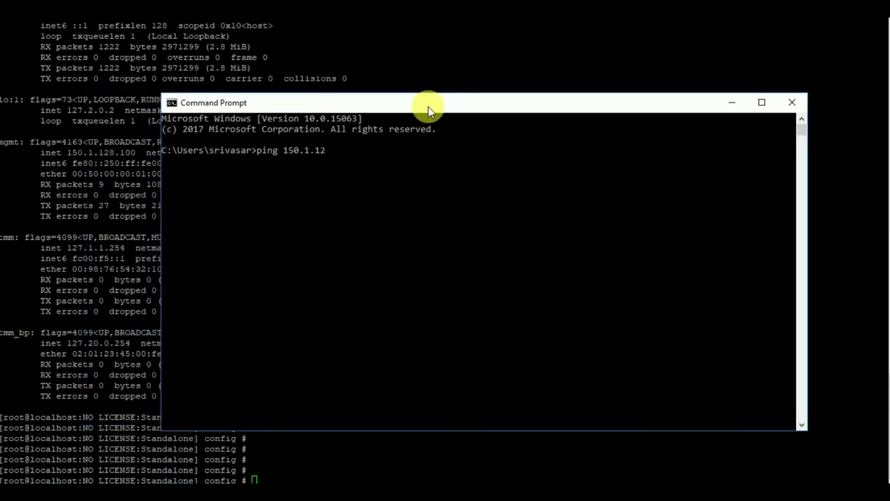
key("Return")
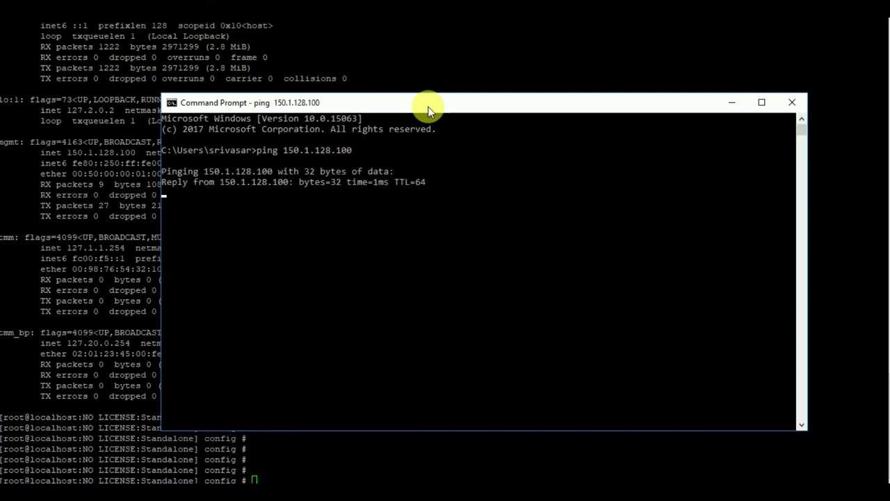
left_click(794, 101)
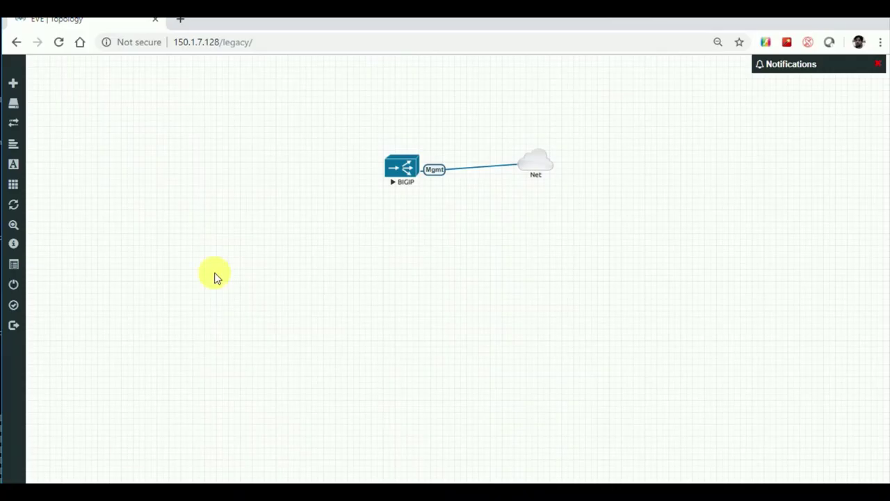
- Load 150.1.128.100 in a new Chrome tab and proceed past the certificate warning
left_click(180, 19)
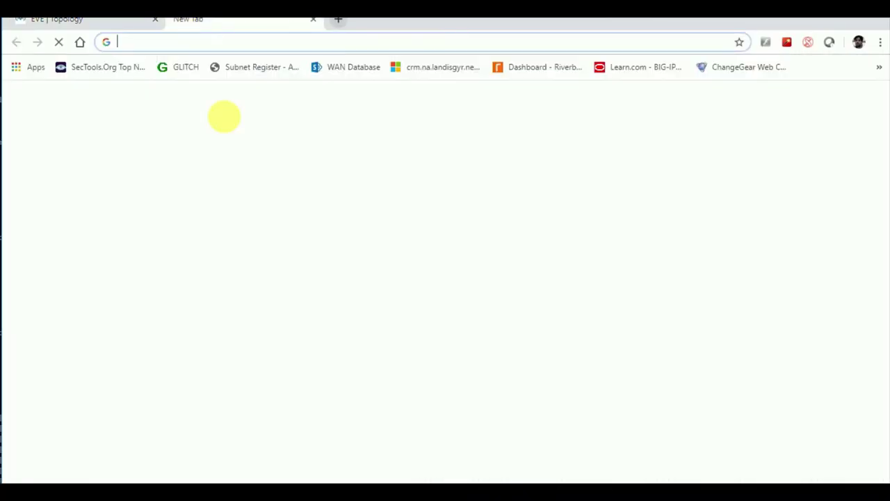
type("150")
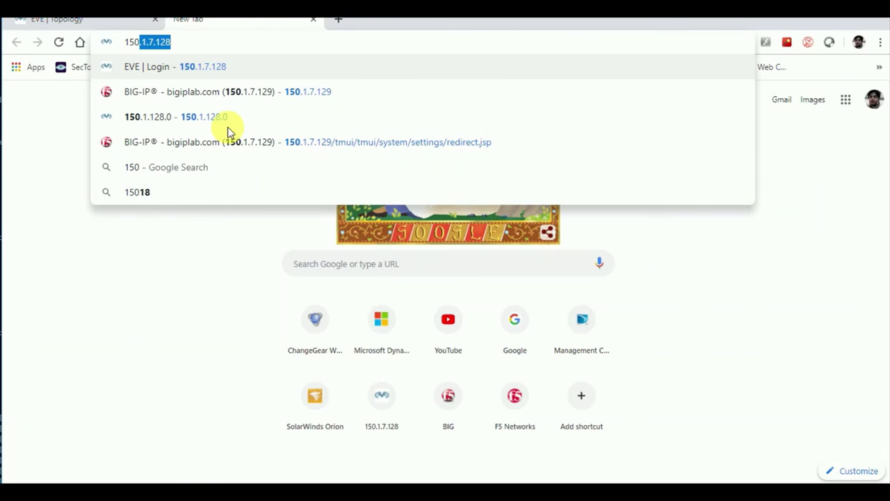
type(".1.128.")
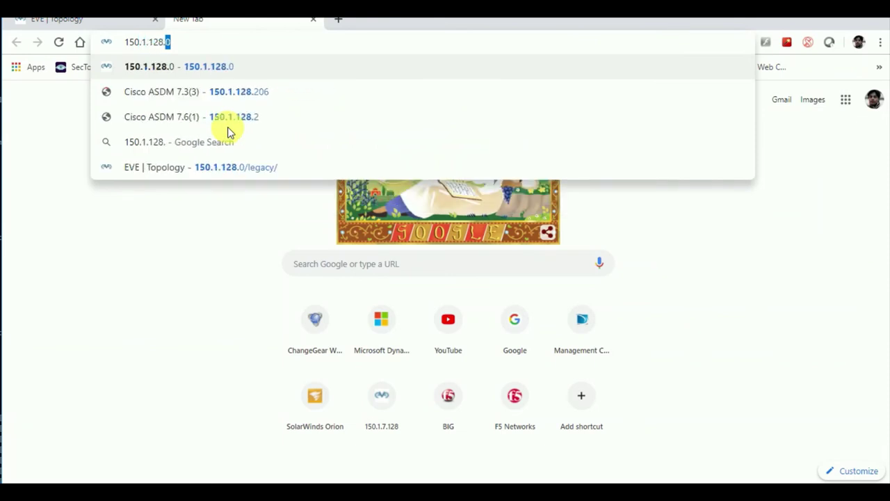
type("100")
key("Return")
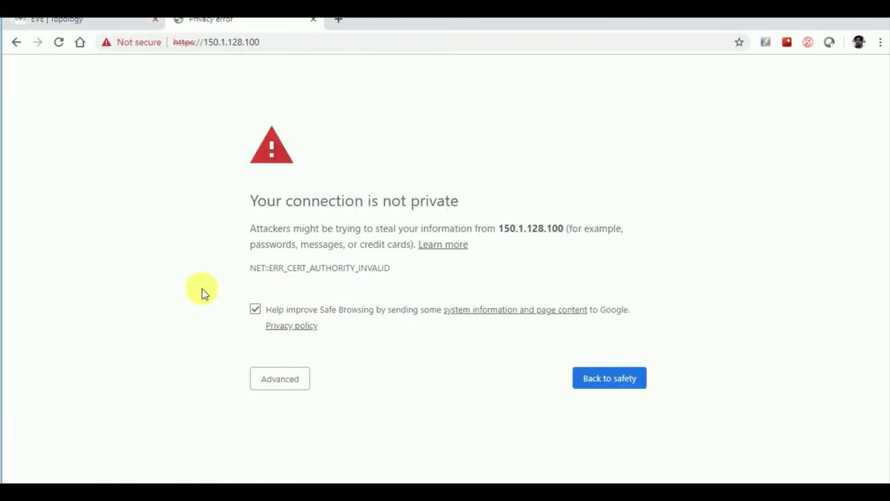
left_click(284, 378)
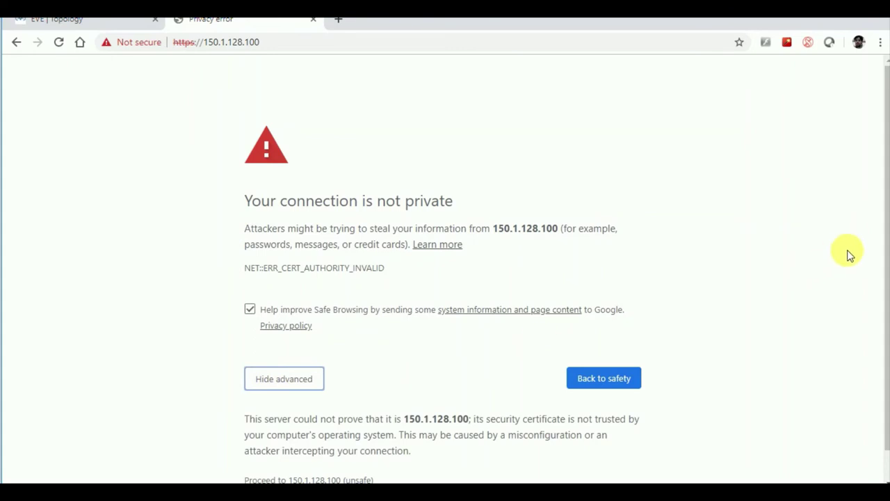
left_click_drag(883, 239, 883, 327)
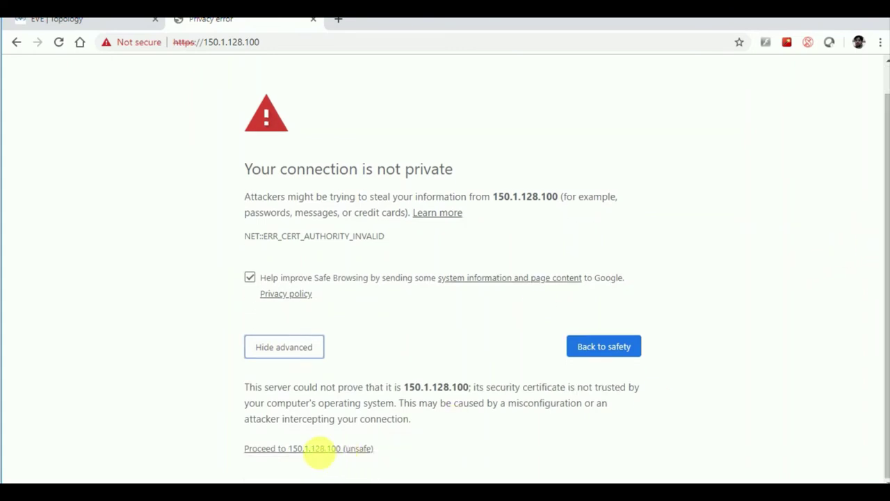
left_click(319, 449)
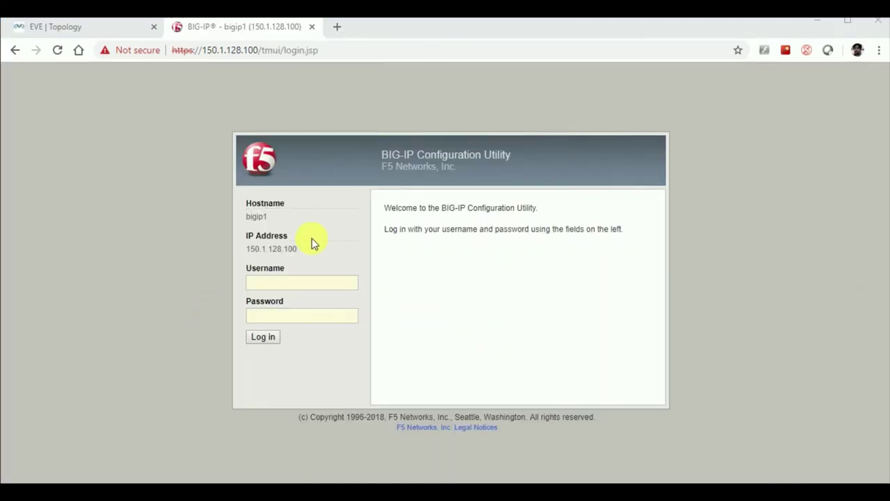
- Sign in as admin with the default password, retrying after the first attempt fails
left_click(271, 282)
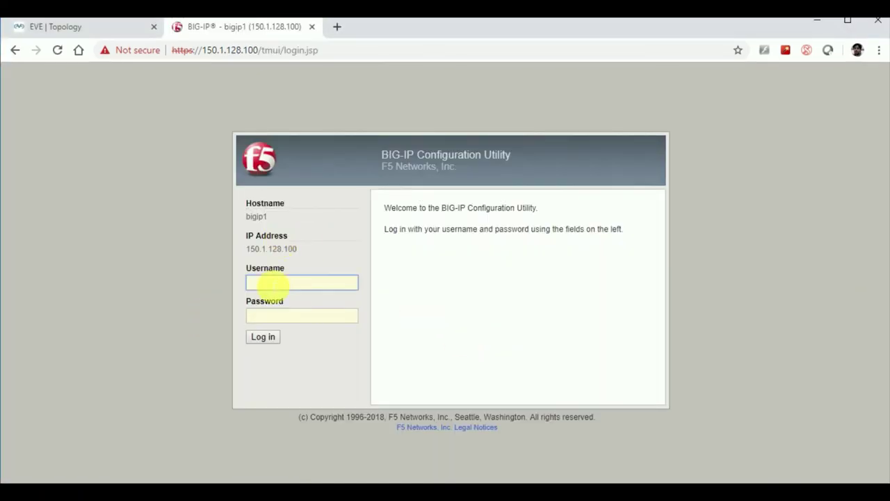
type("admin")
key("Tab")
type("admin")
key("Return")
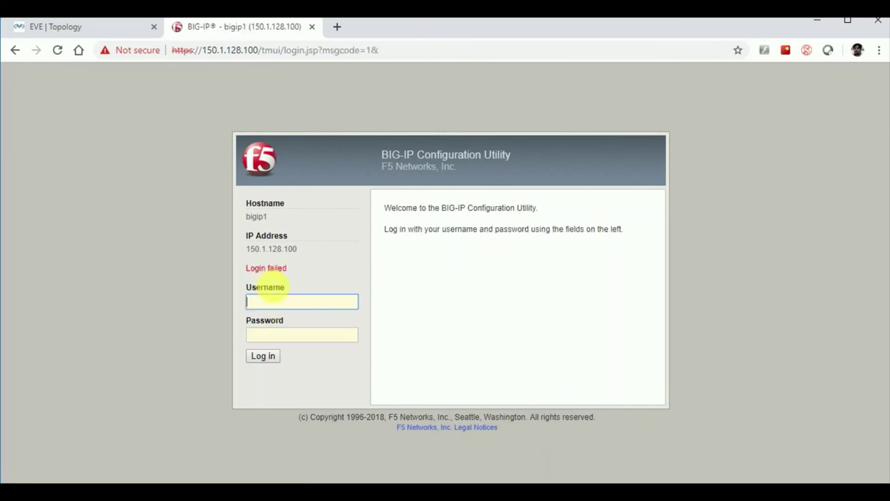
type("admin")
key("Tab")
type("adm")
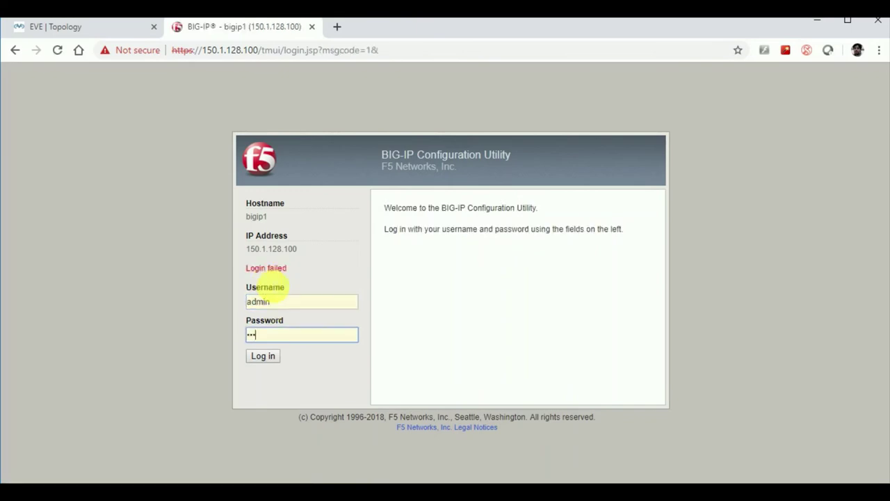
type("in12345")
key("Return")
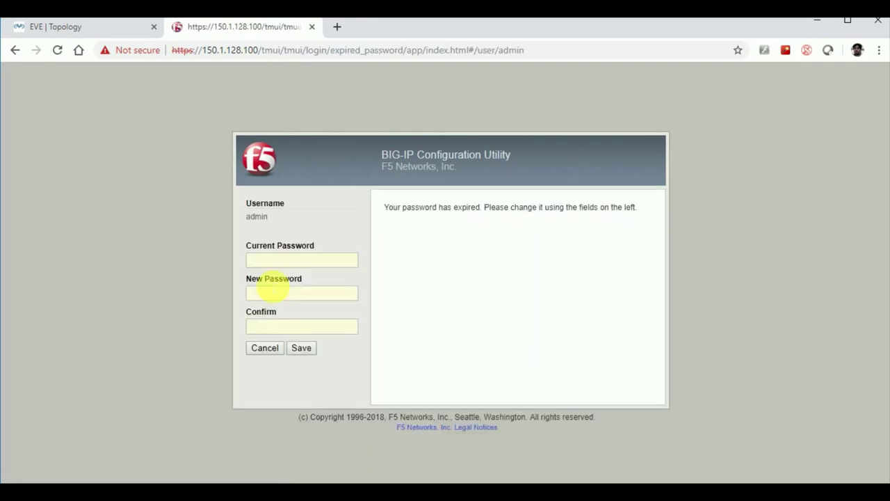
- Enter the current password plus a new password and its confirmation, then save
left_click(286, 260)
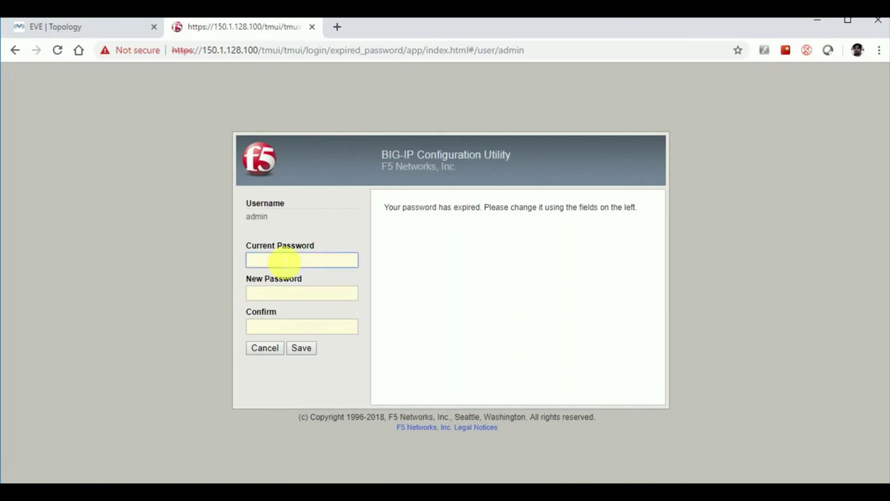
type("•••••••••••")
key("Tab")
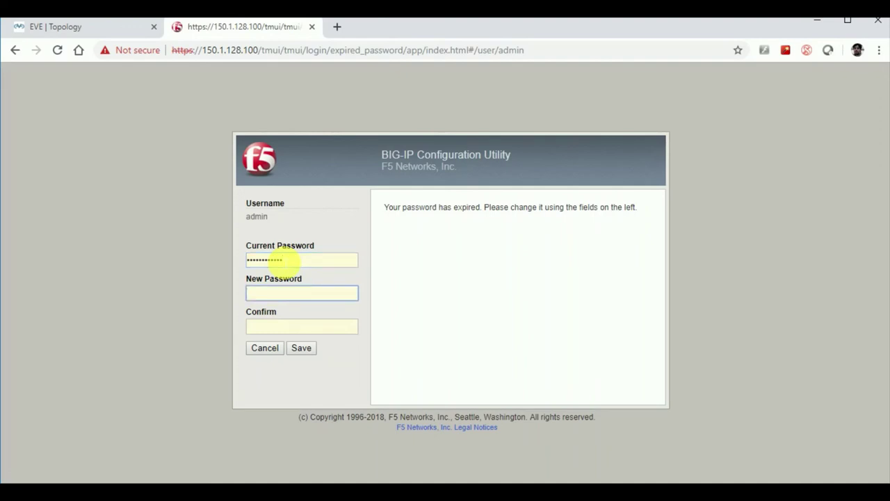
type("•••••")
key("Tab")
type("••")
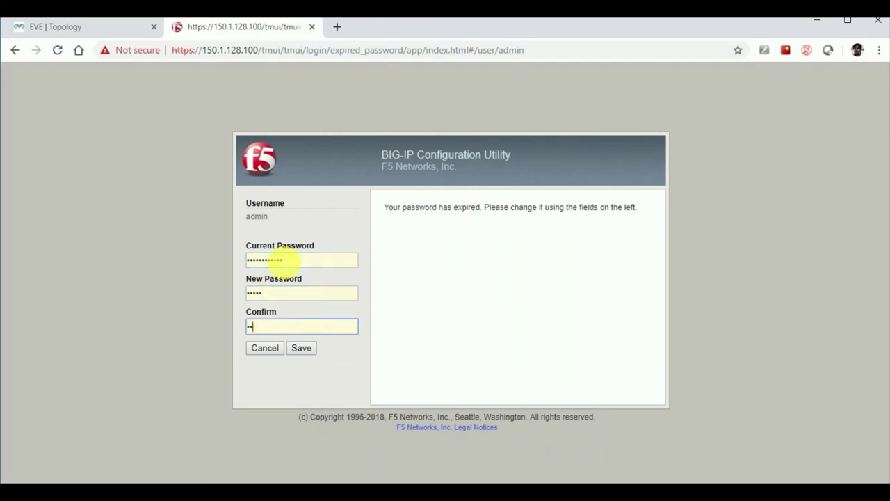
type("•••")
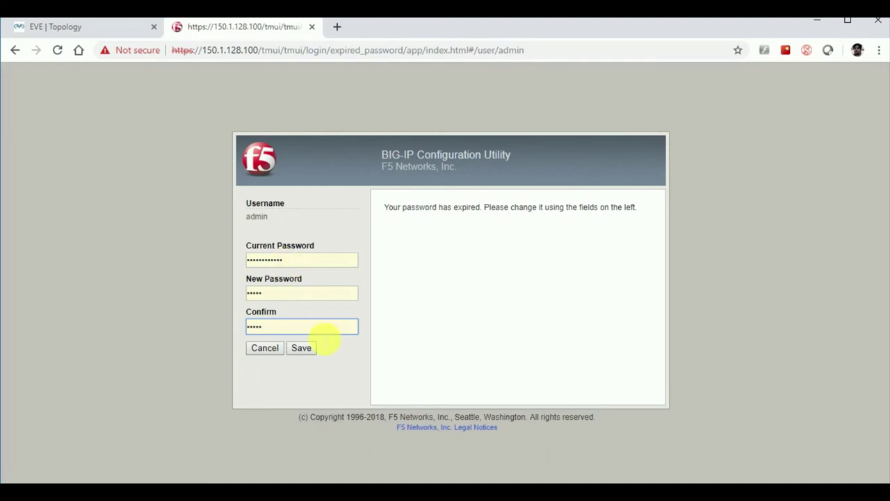
left_click(308, 347)
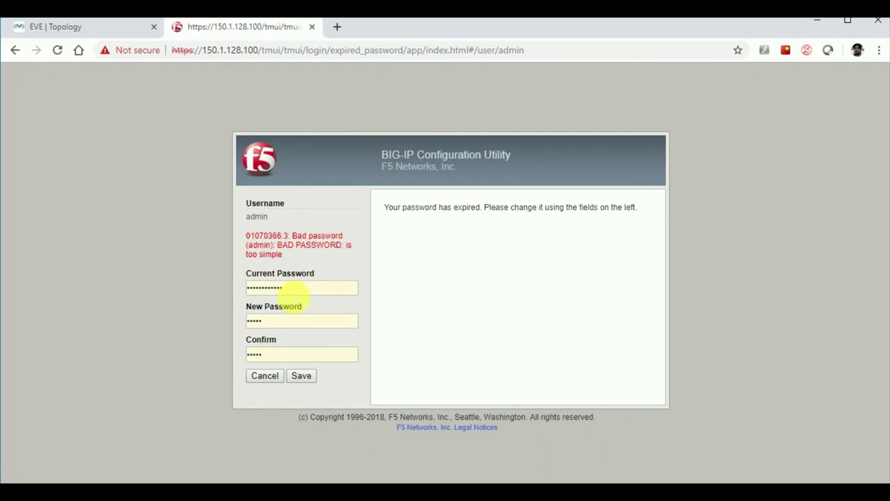
- After the rejection, retype the current and new passwords and resubmit the change
left_click_drag(292, 289, 236, 294)
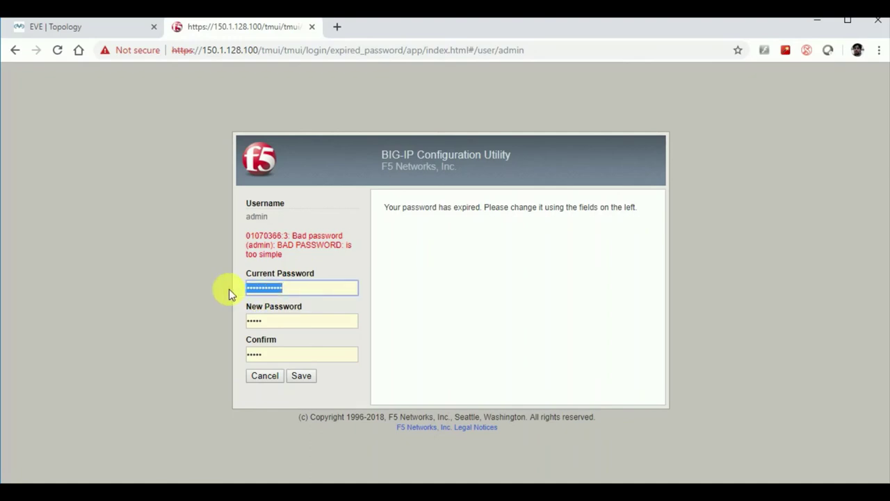
type("*************")
key("Tab")
type("*****")
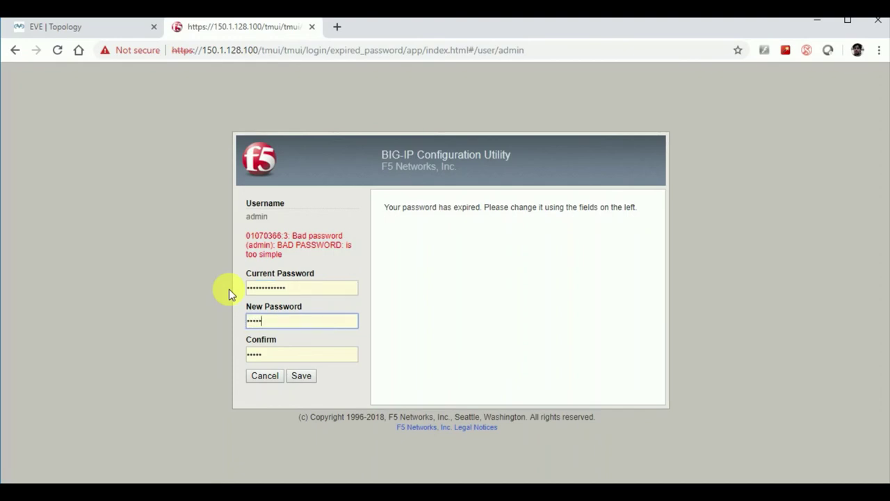
type("********")
key("Tab")
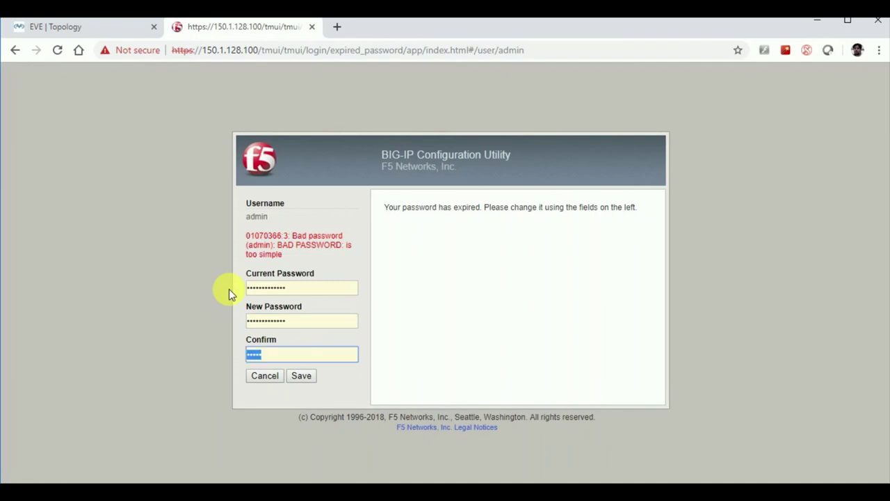
type("*************")
left_click(304, 375)
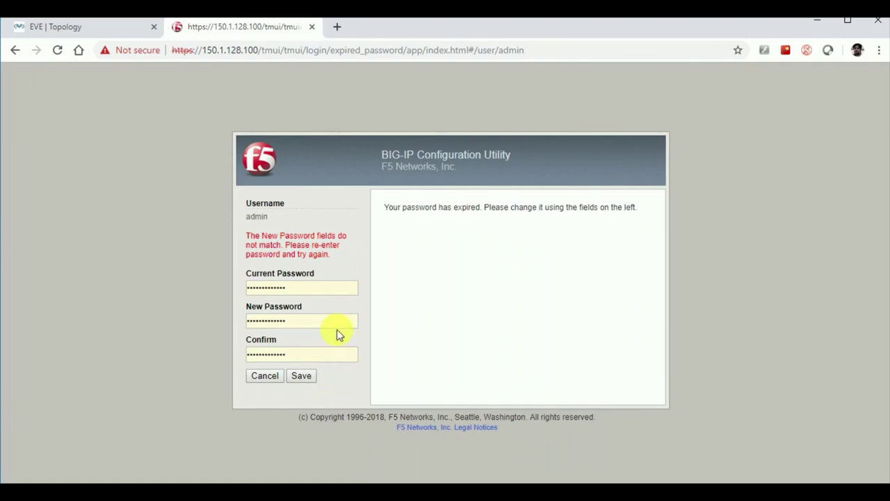
- Correct the confirmation and current password entries and submit until the change succeeds
left_click(299, 355)
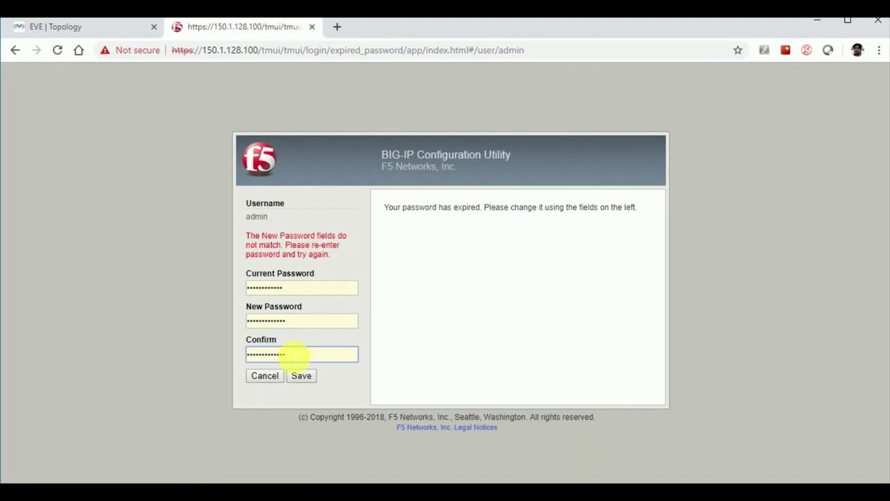
left_click(302, 376)
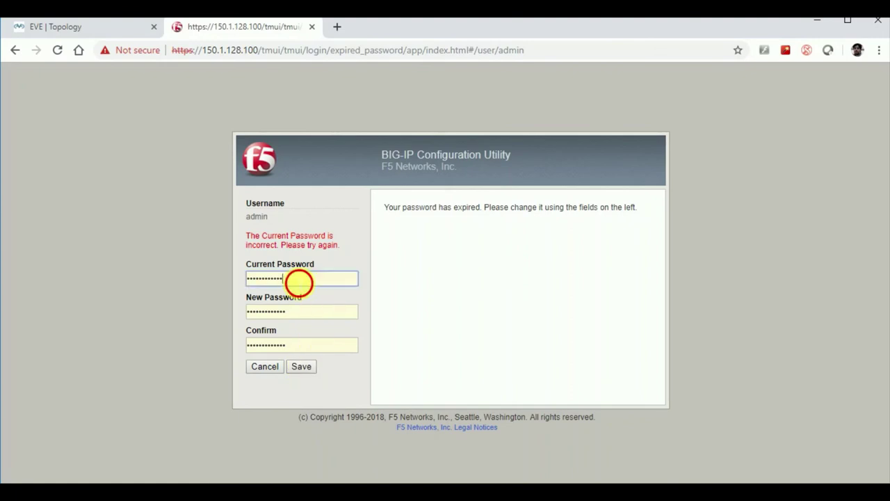
left_click_drag(298, 280, 188, 262)
type("admi")
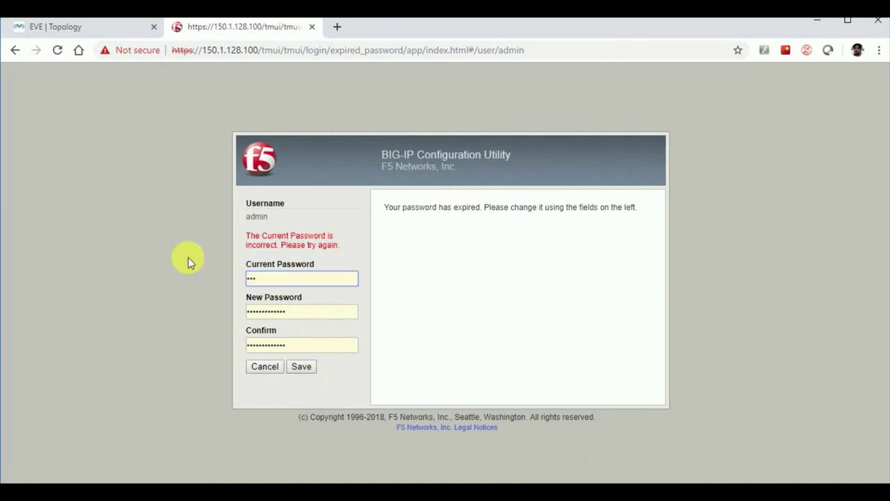
type("n1234567")
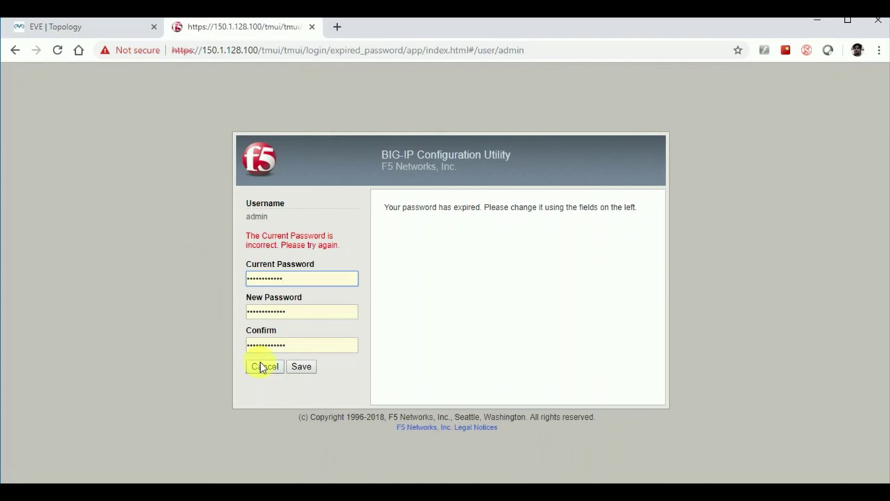
left_click(300, 366)
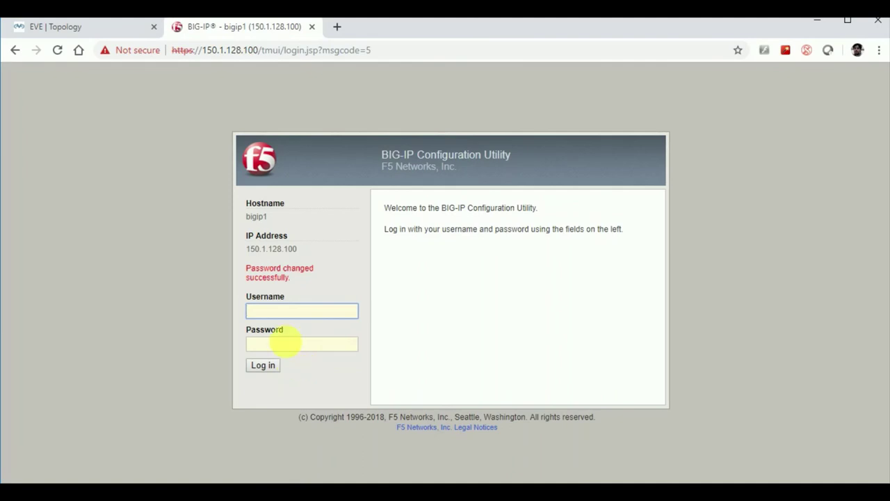
- Attempt to log in as admin with the new password
type("admin")
key("Tab")
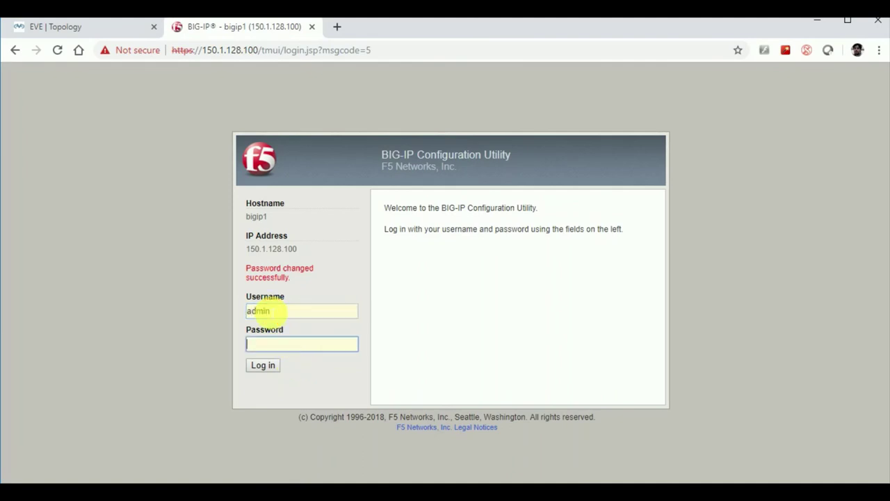
type("admin12345678")
key("Return")
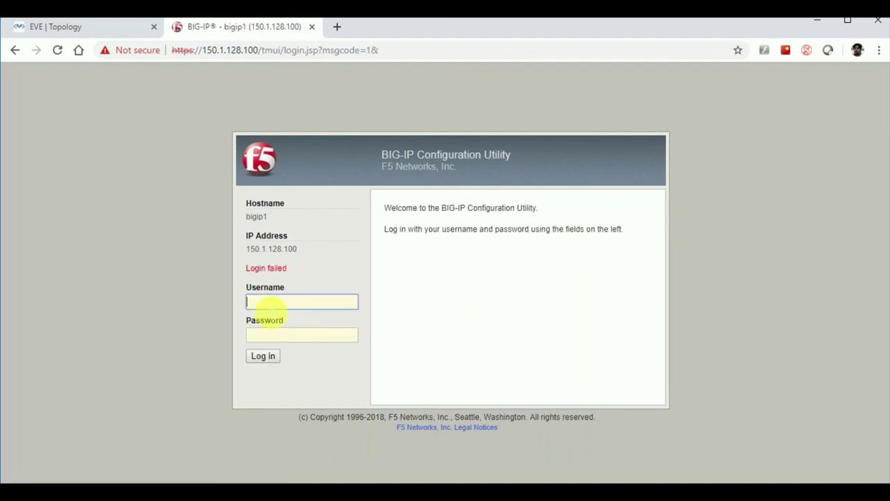
- Log in as admin with the new password, reach the Setup Utility, then return to the OneNote notes
type("admin")
key("Tab")
type("Admin@123")
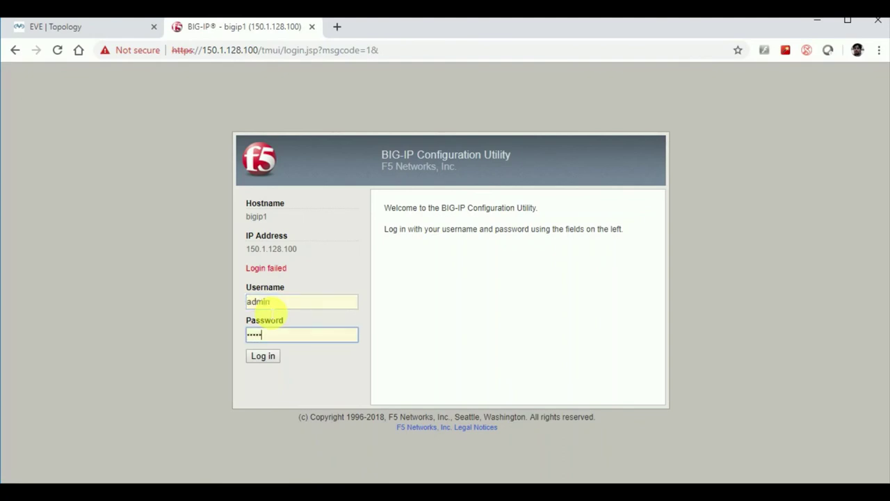
type("1234")
left_click(263, 356)
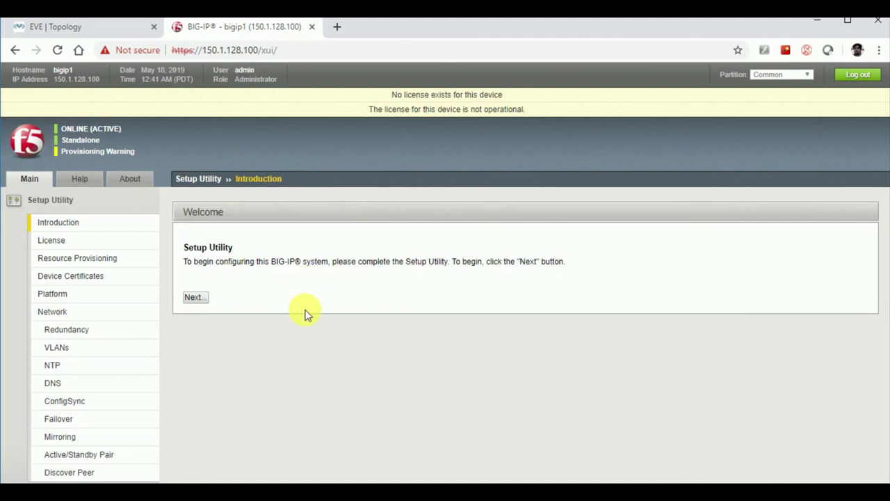
key("alt+Tab")
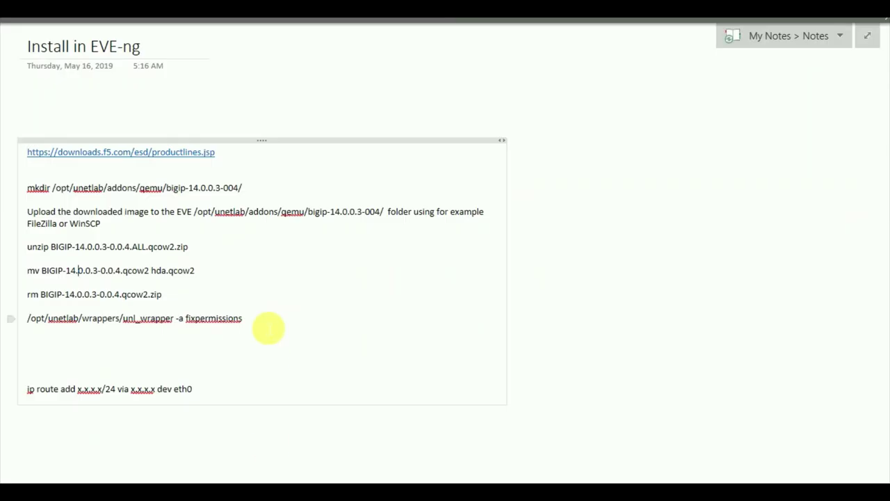